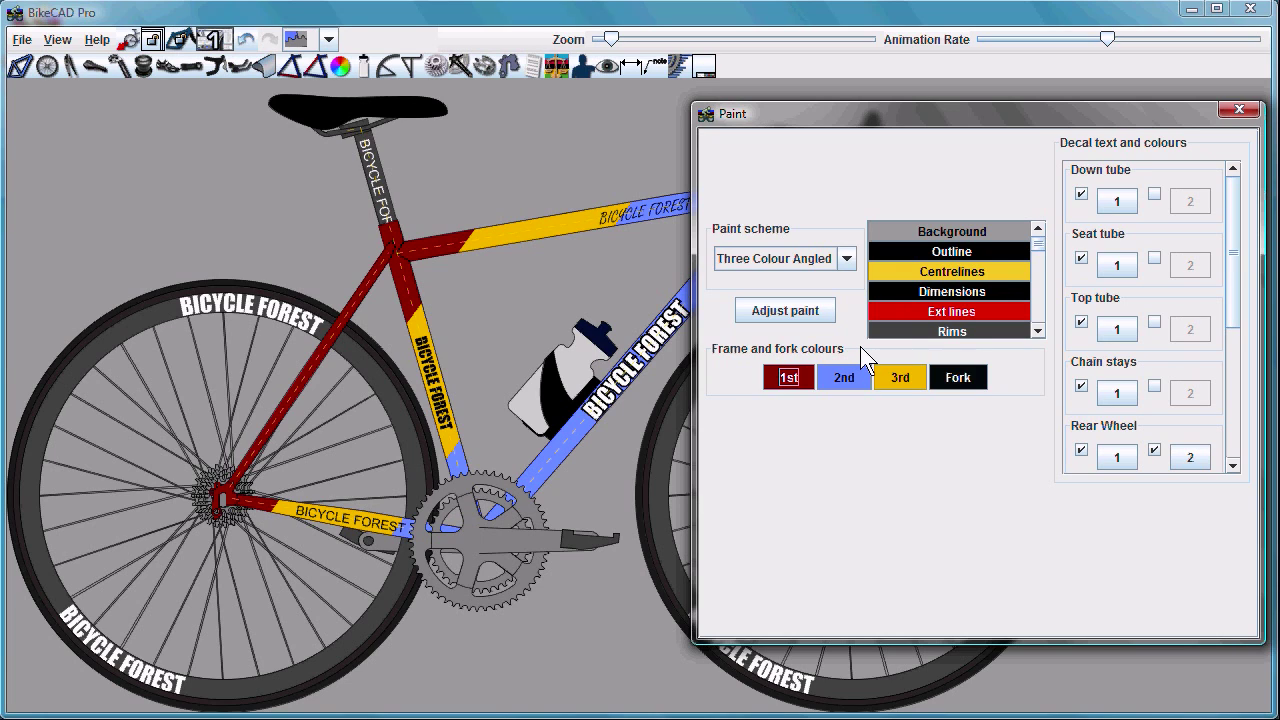
- Enable an image overlay in the advanced options for the 1st frame colour
click(789, 377)
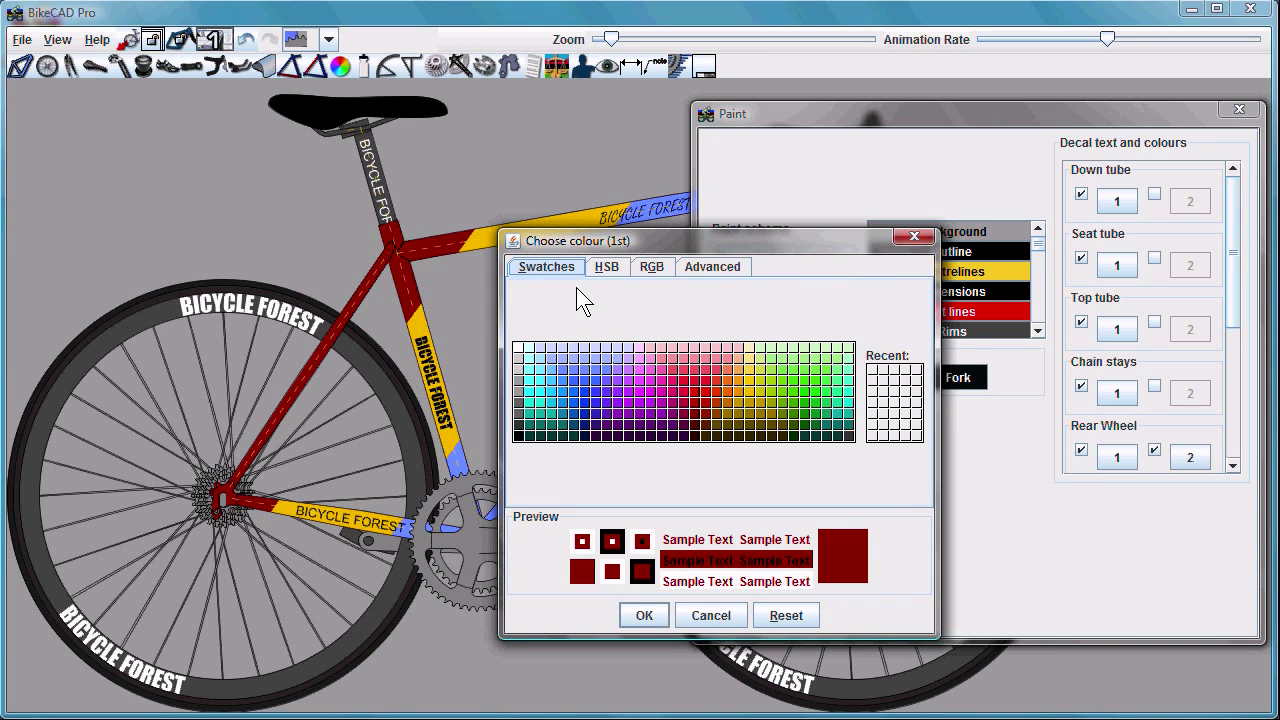
click(605, 266)
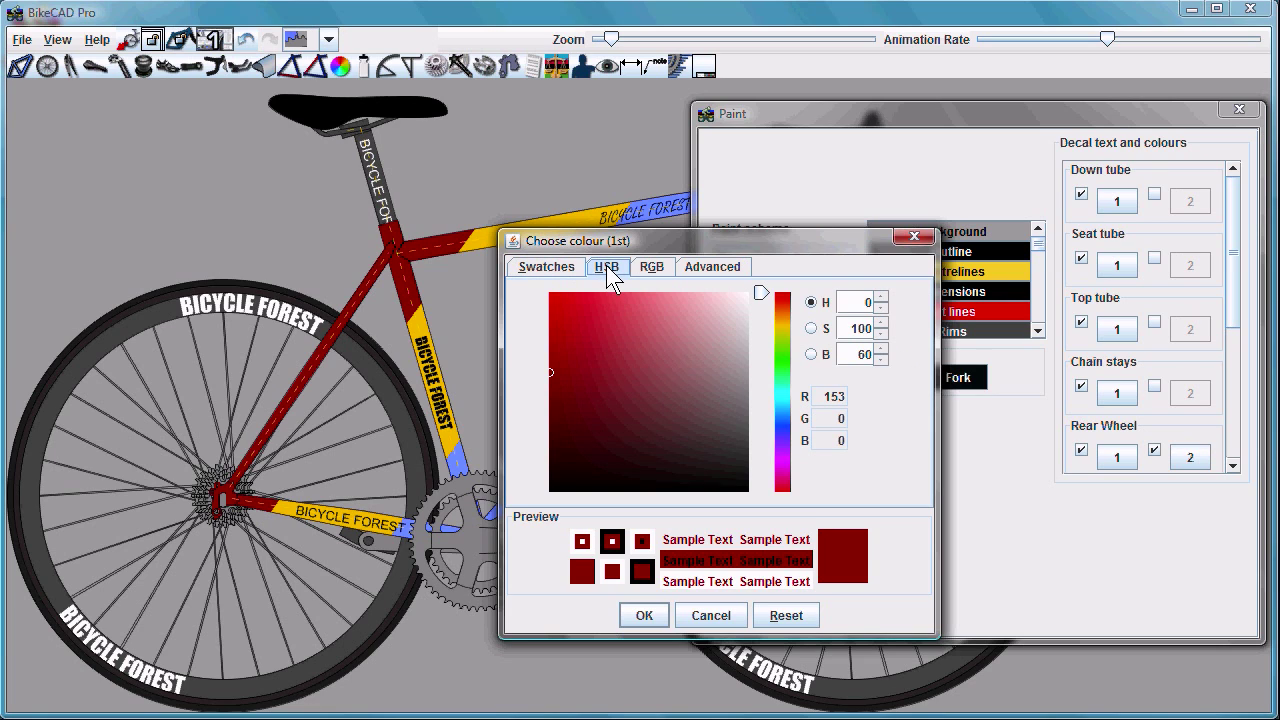
click(652, 268)
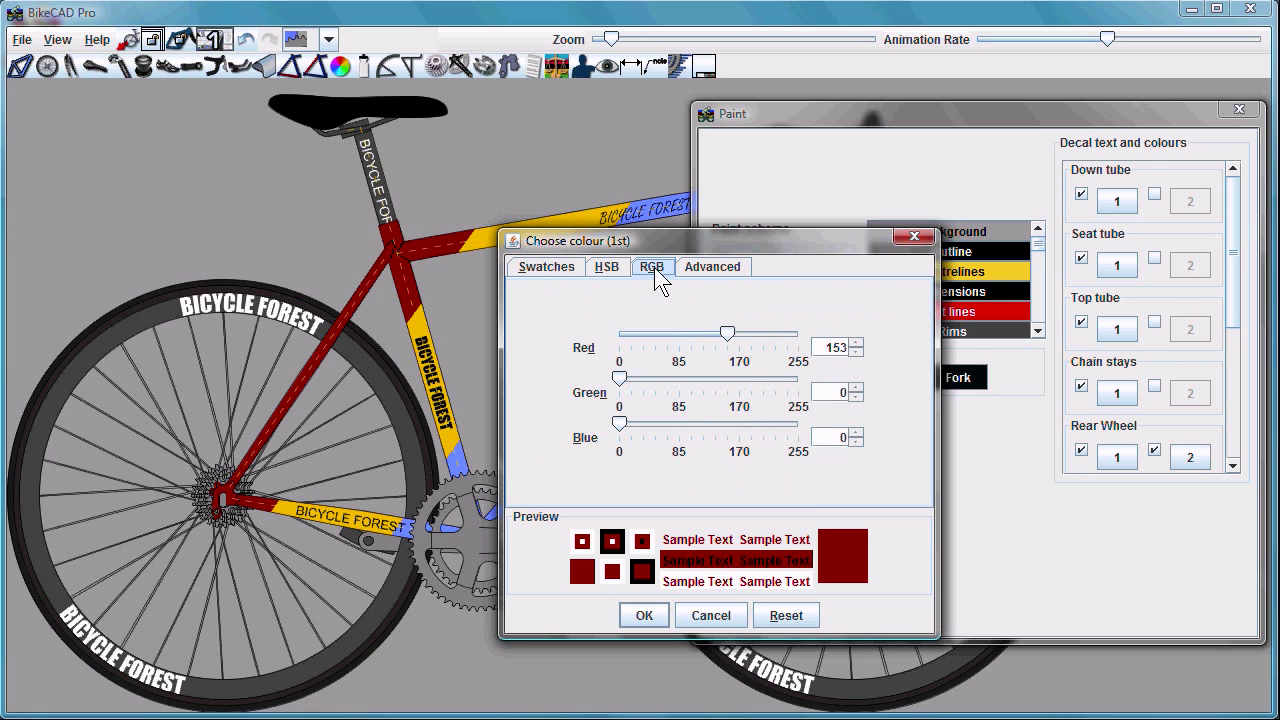
click(717, 268)
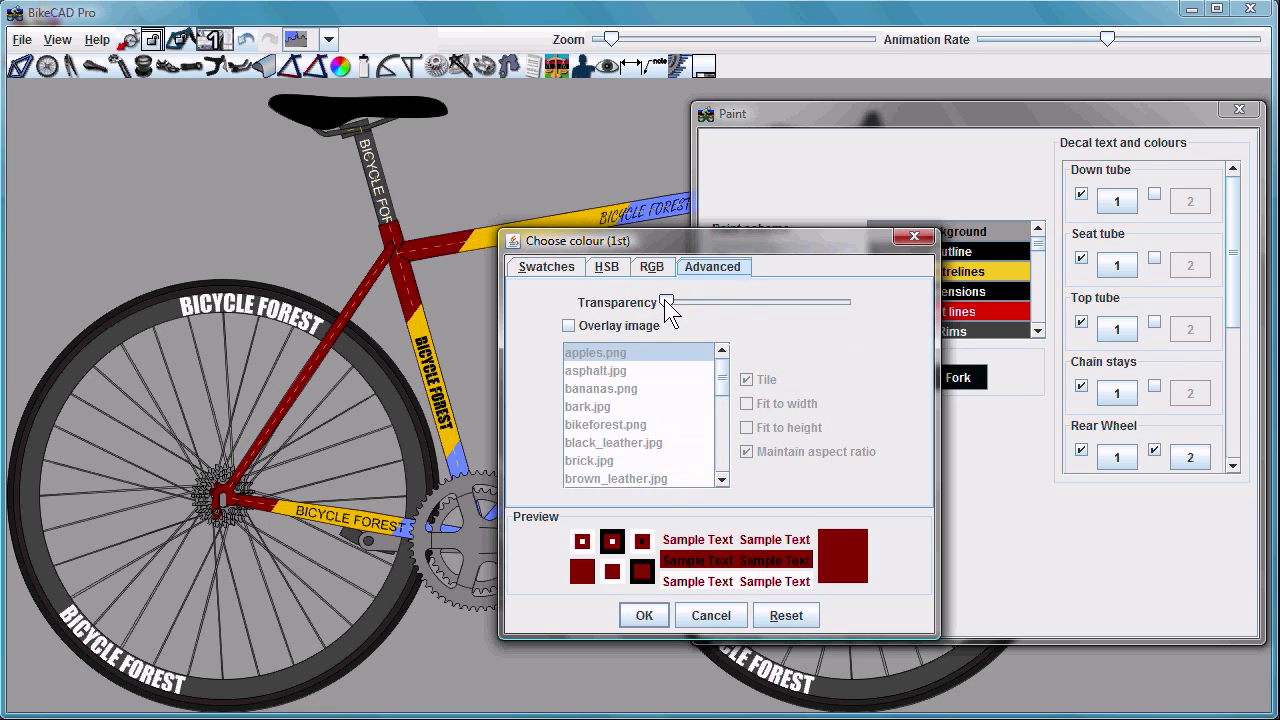
mouse_move(666, 304)
mouse_down()
mouse_move(820, 301)
mouse_move(662, 306)
mouse_up()
click(567, 325)
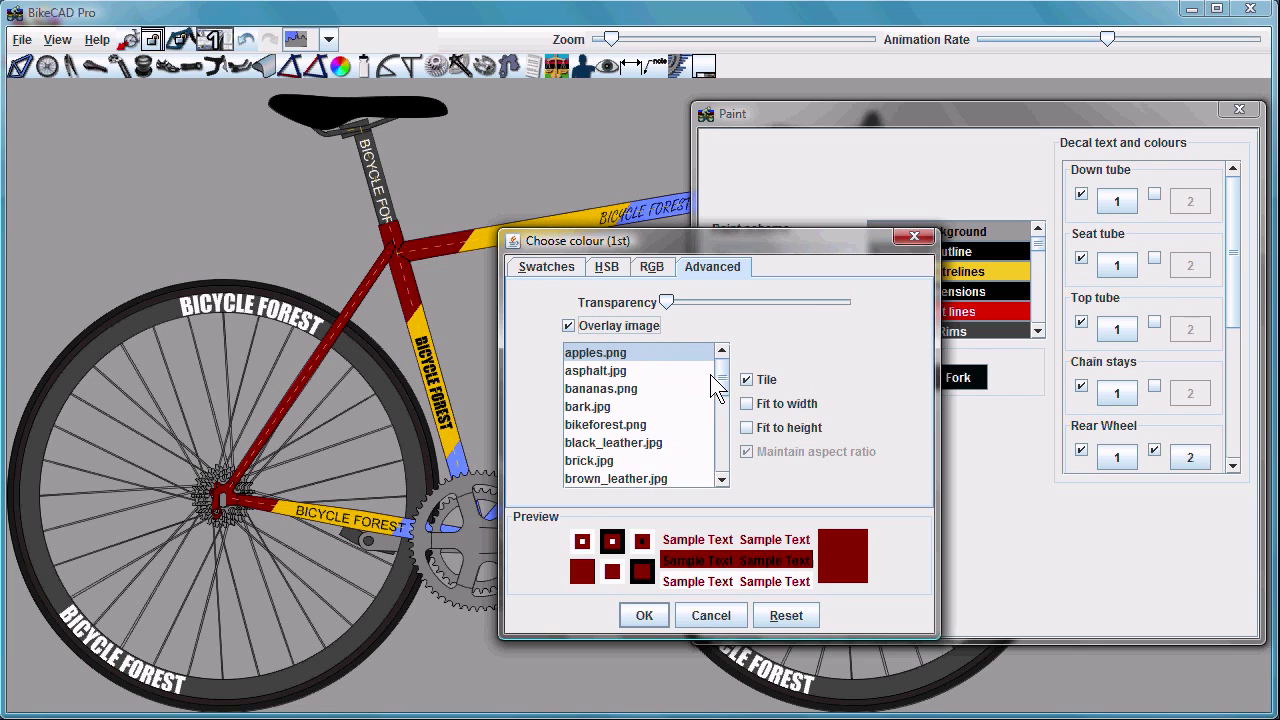
mouse_move(723, 373)
mouse_down()
mouse_move(721, 458)
mouse_move(722, 371)
mouse_up()
- Apply bananas.png as a tiled overlay image on the 1st frame colour
click(747, 404)
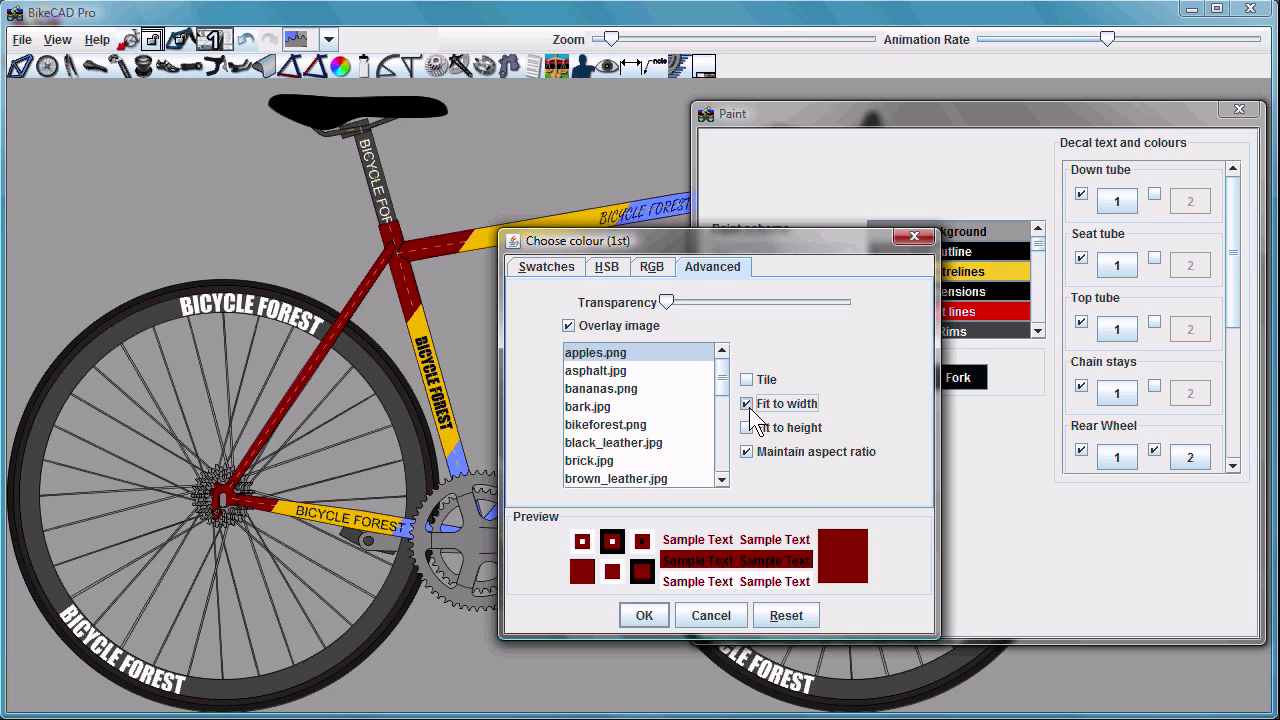
click(746, 427)
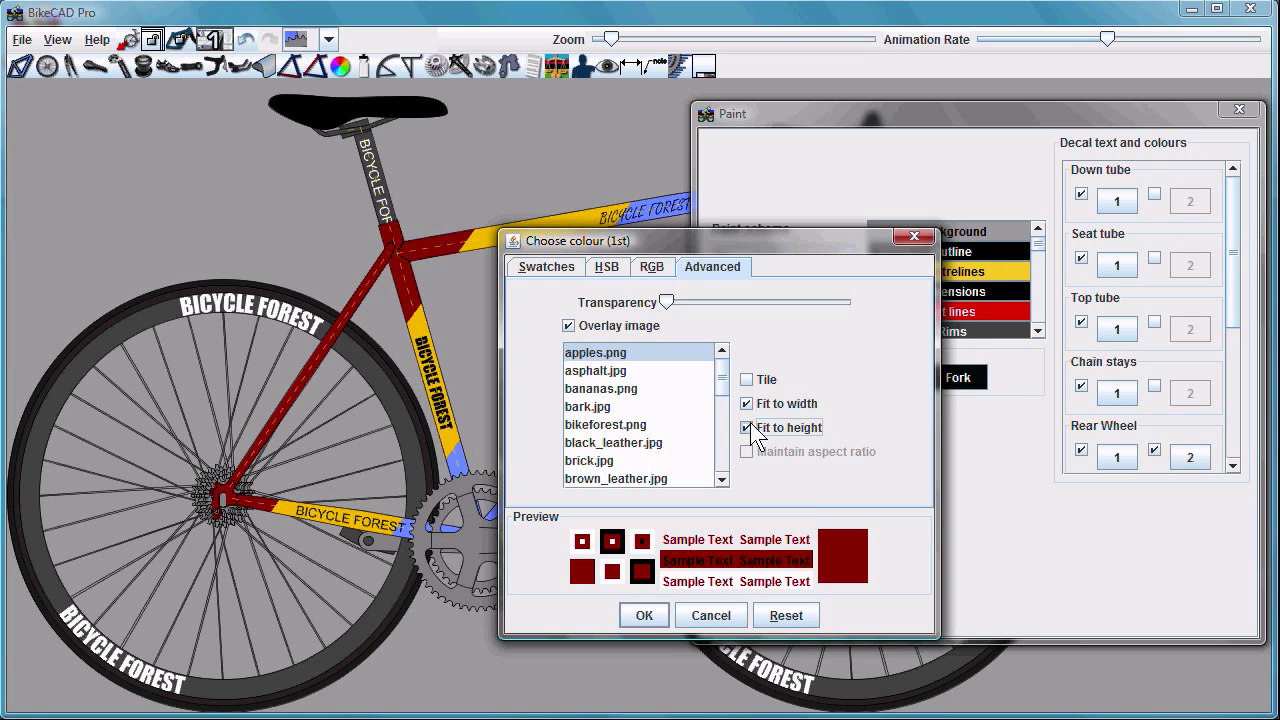
click(746, 379)
click(580, 389)
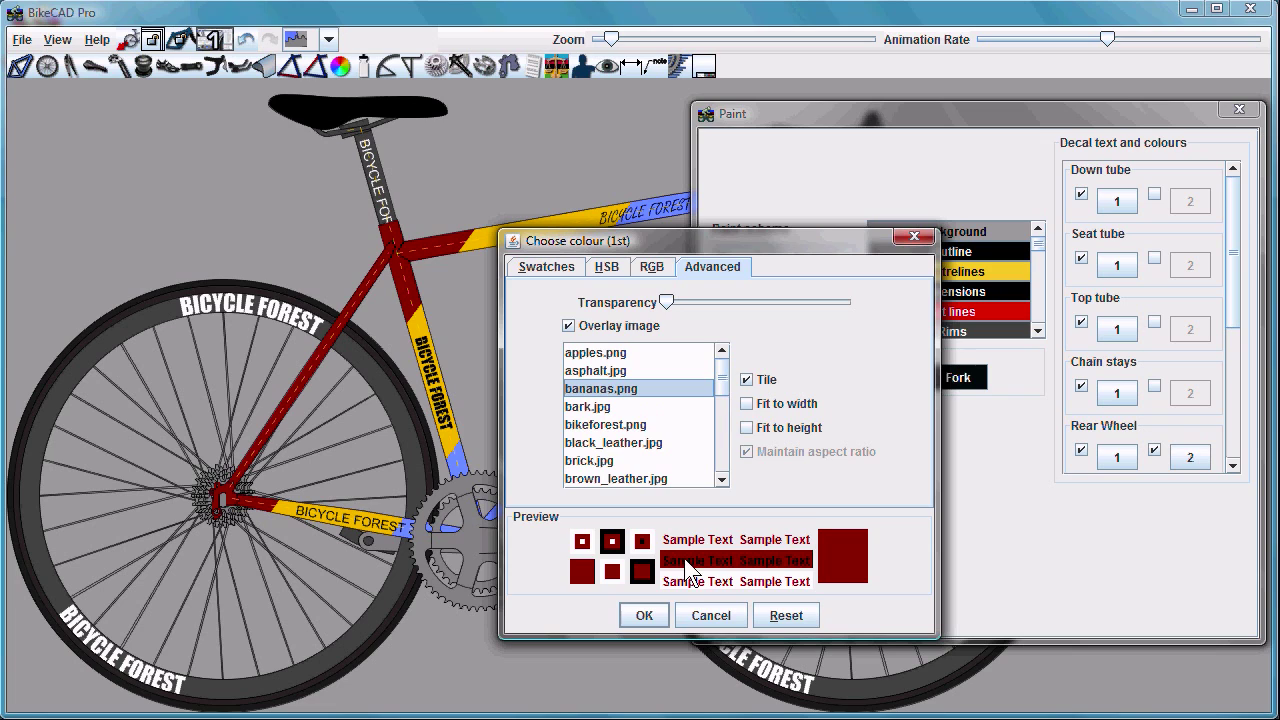
click(654, 616)
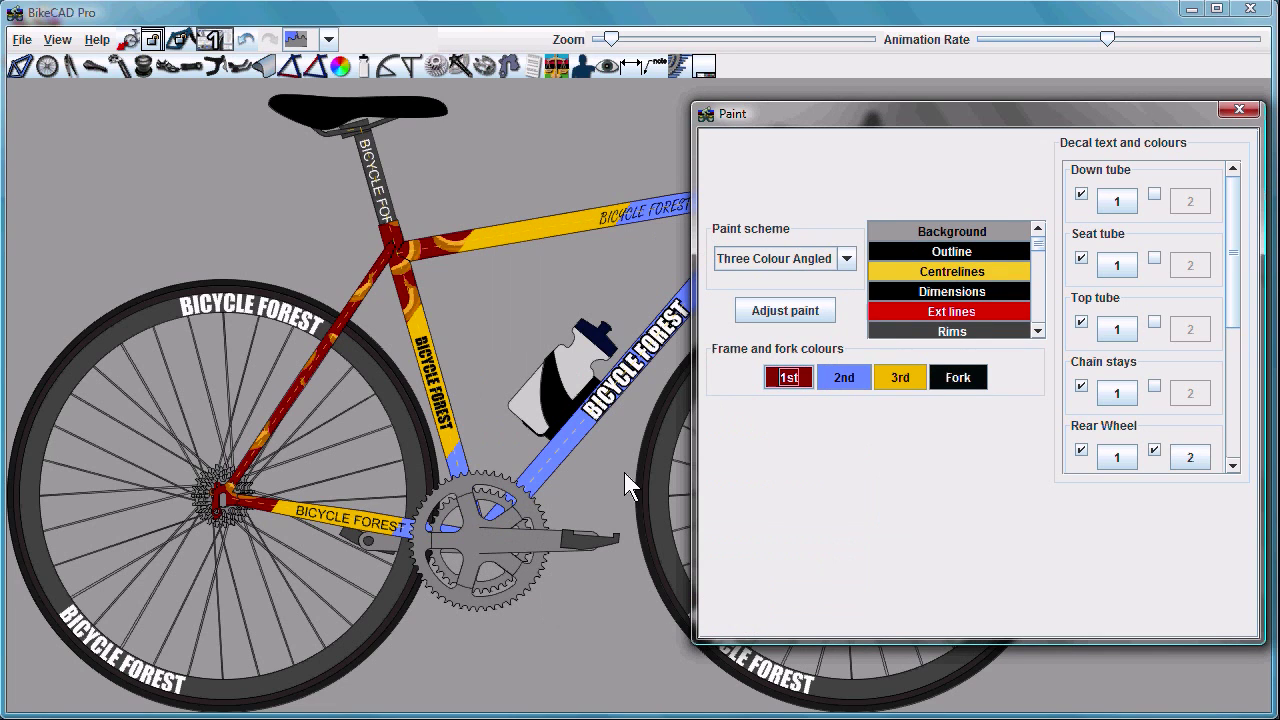
- Set the 2nd frame colour to RAL 1011 / Brown beige from the colour palette
click(853, 378)
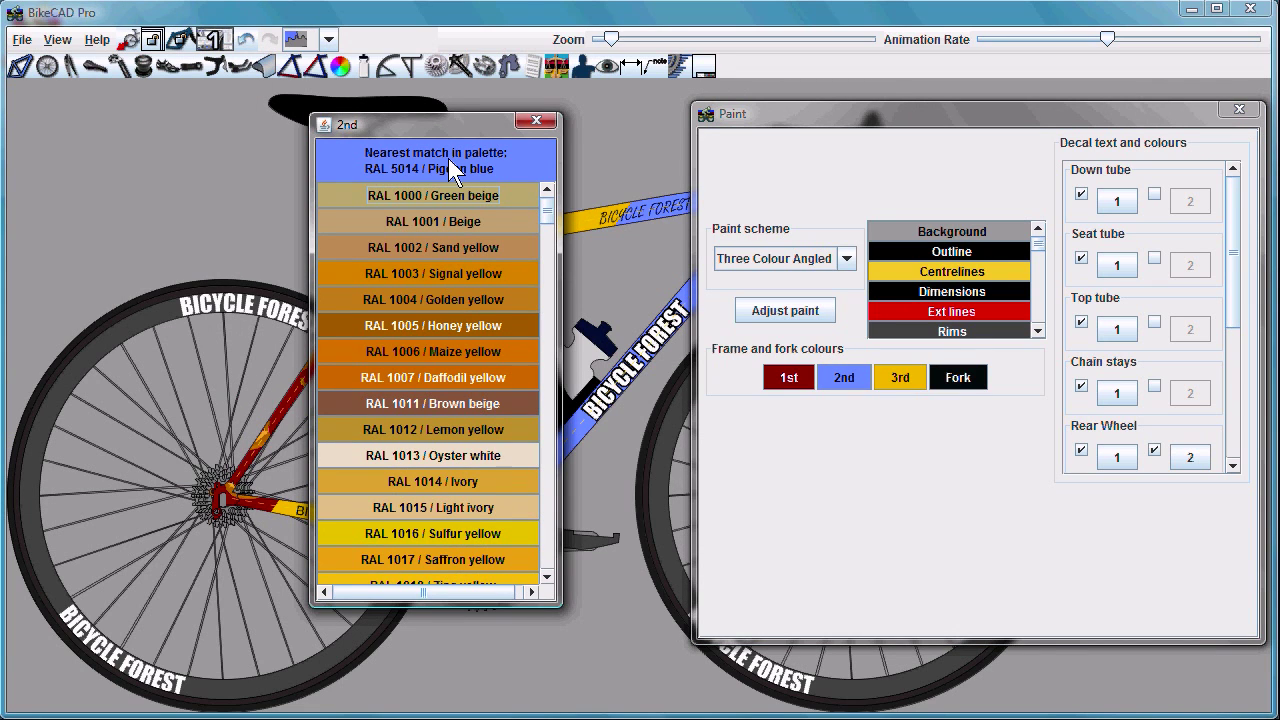
mouse_move(547, 206)
mouse_down()
mouse_move(544, 536)
mouse_move(543, 200)
mouse_up()
drag(458, 124, 308, 123)
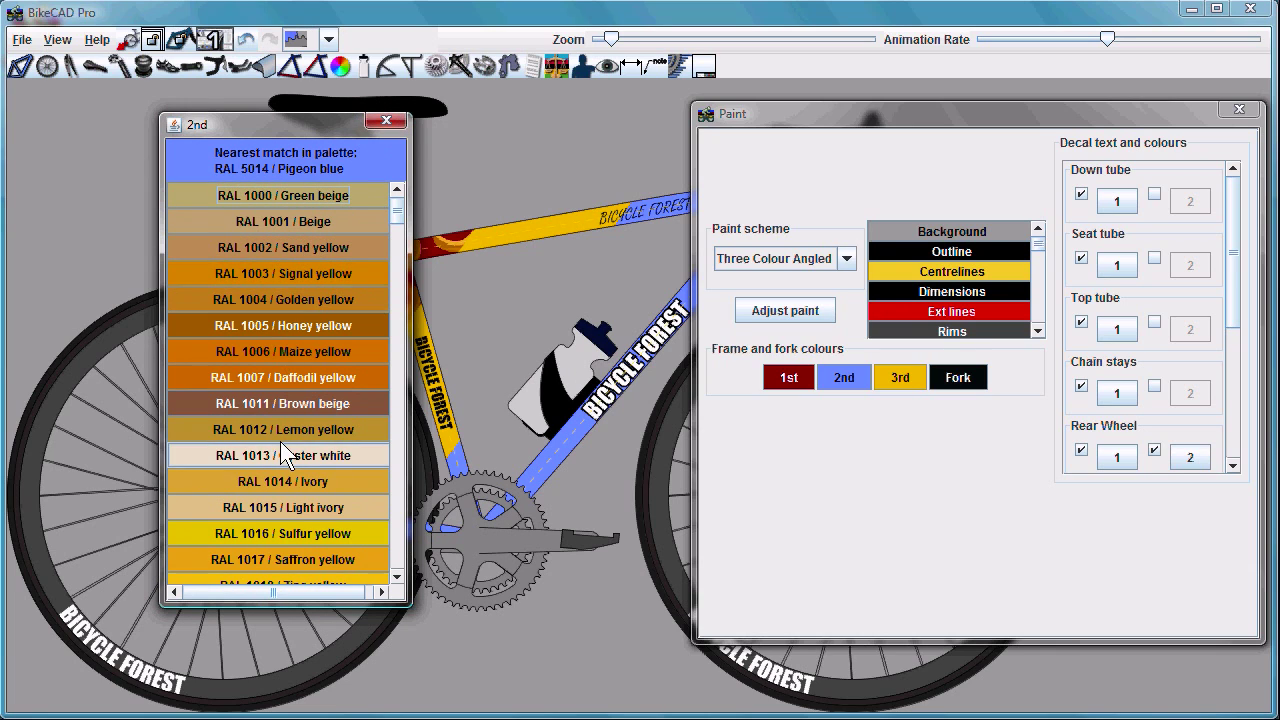
click(287, 404)
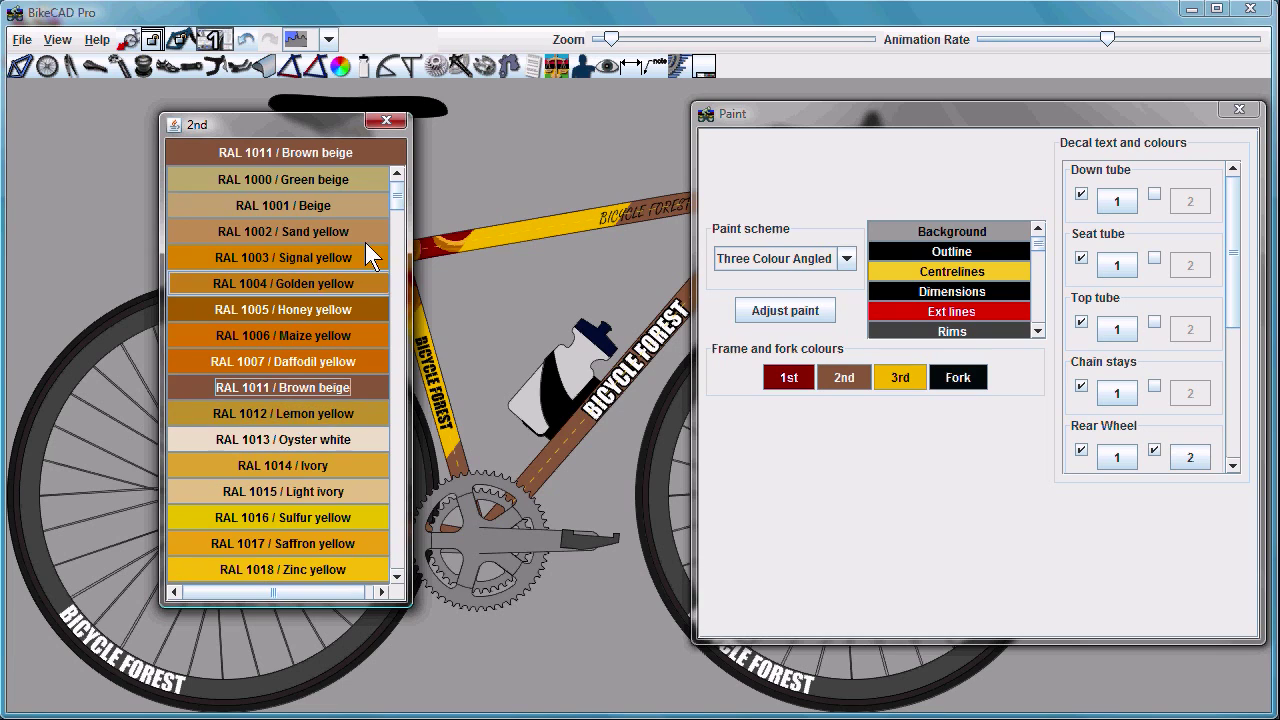
click(386, 124)
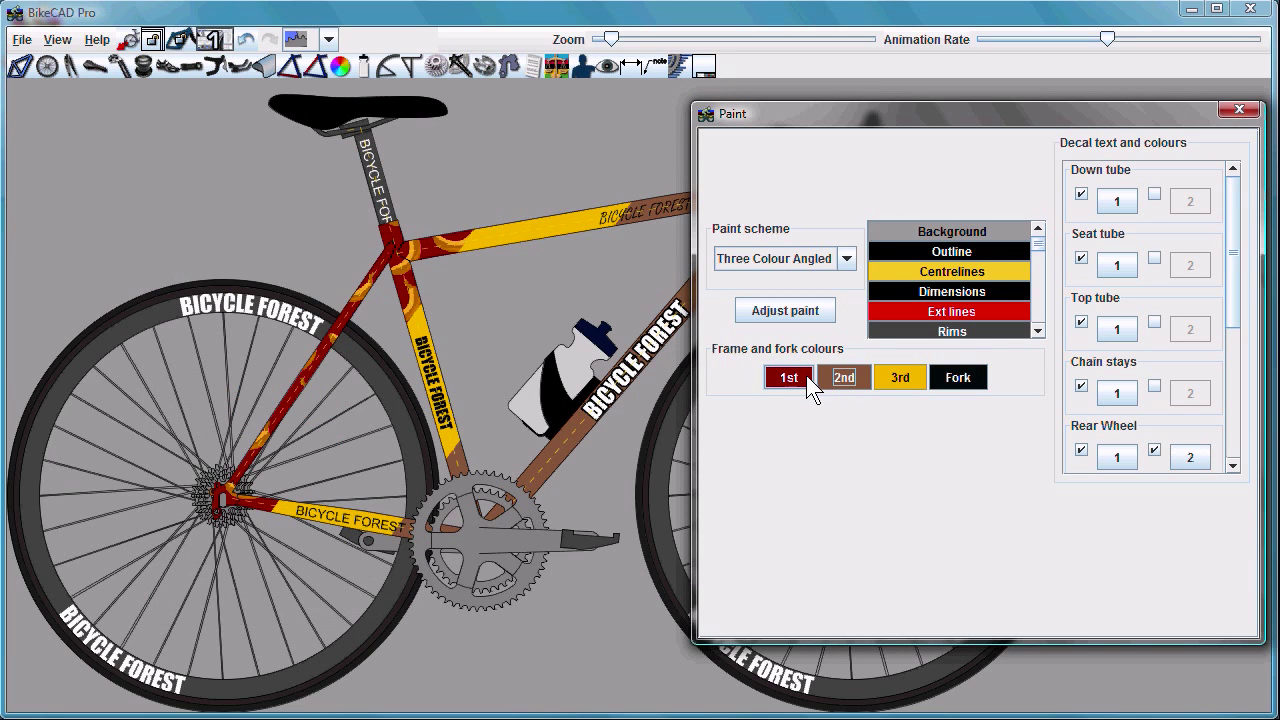
- Try the daisy, apple, pineapple and banana palette entries on the 3rd frame colour, finishing with Black
click(898, 376)
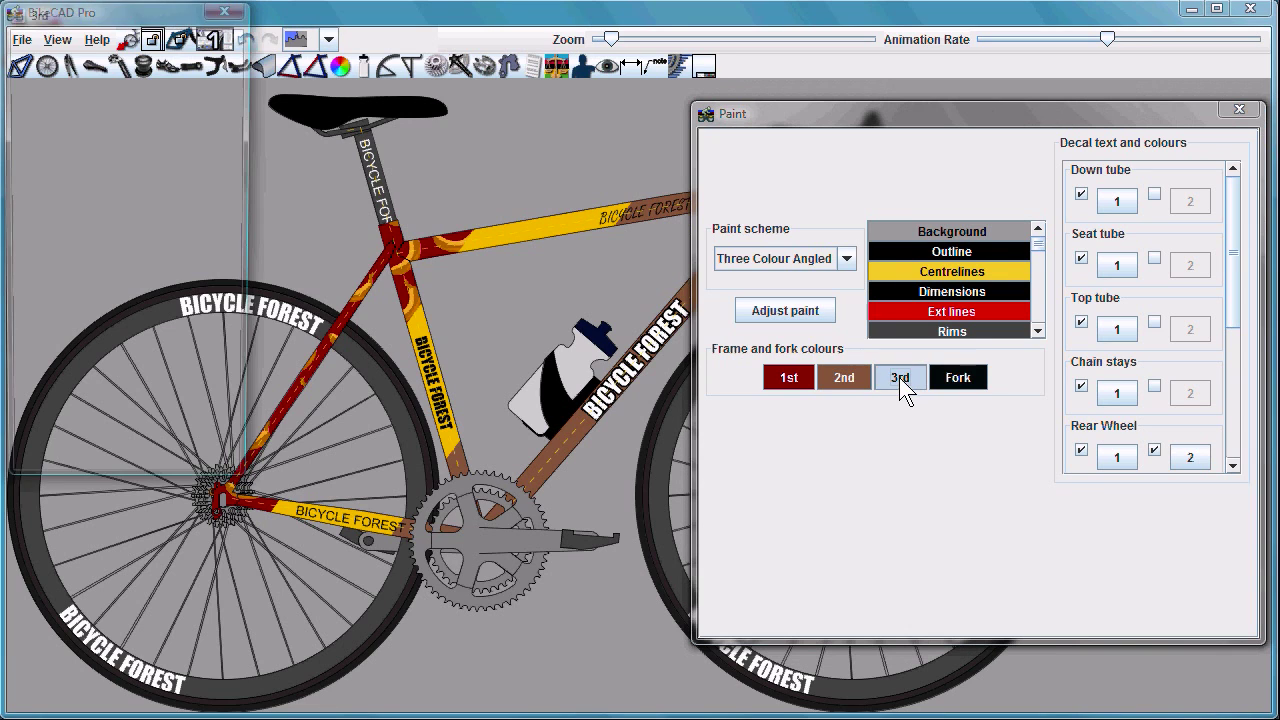
drag(138, 13, 322, 136)
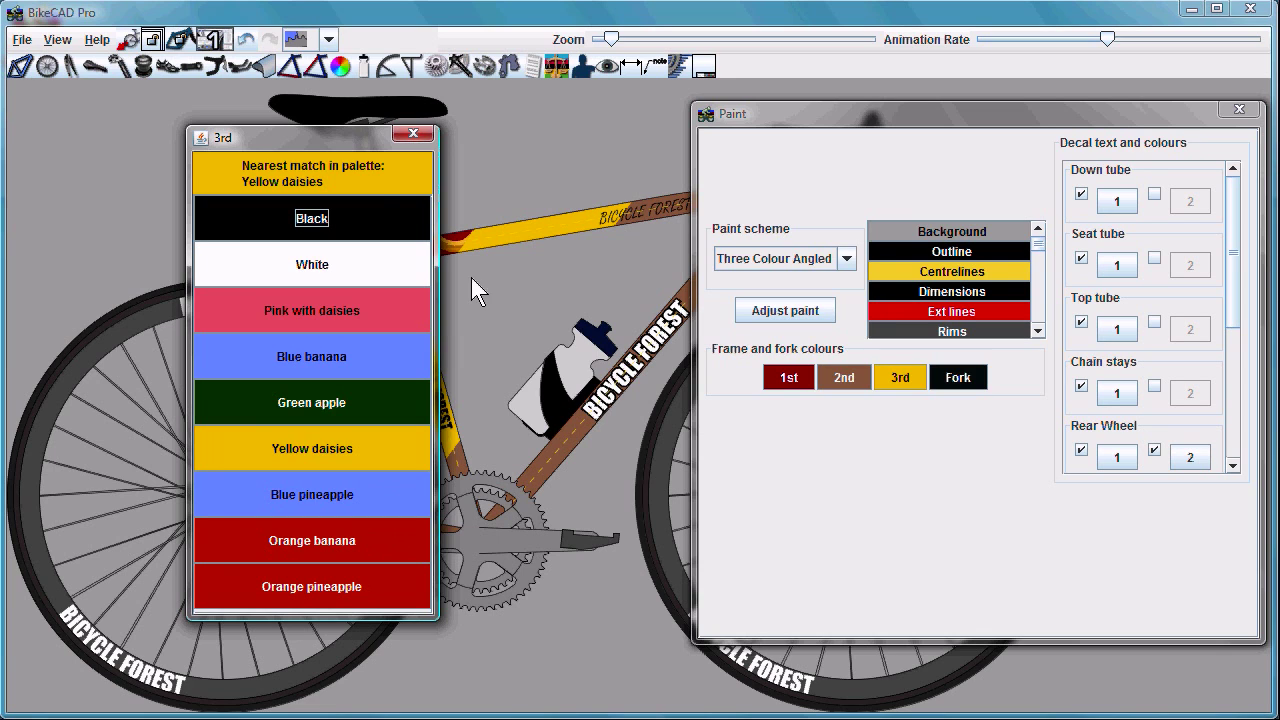
drag(312, 140, 220, 142)
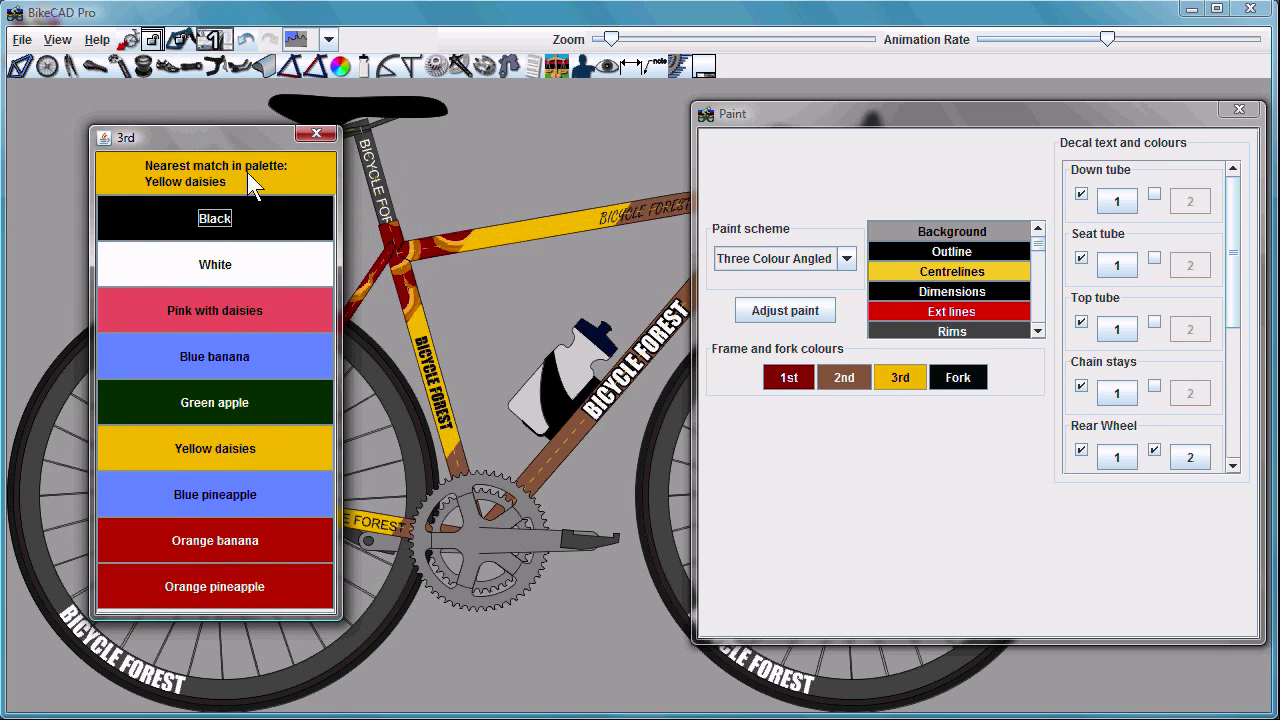
click(276, 299)
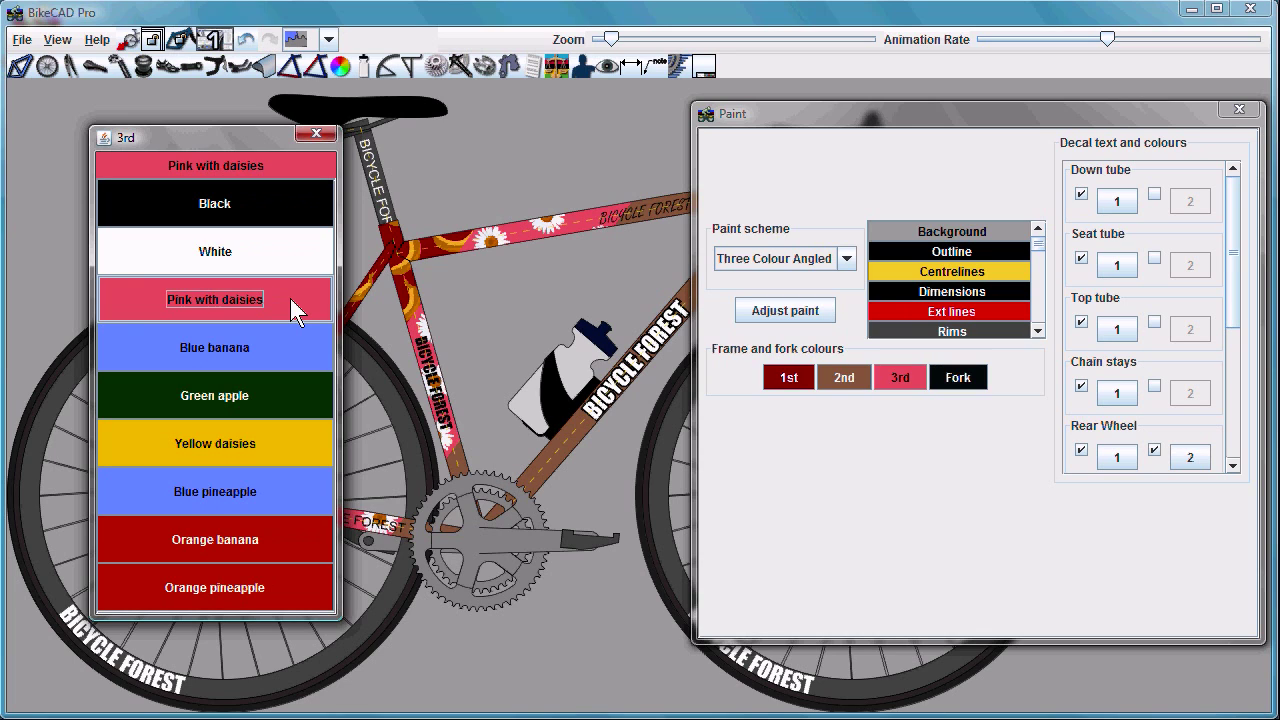
click(278, 390)
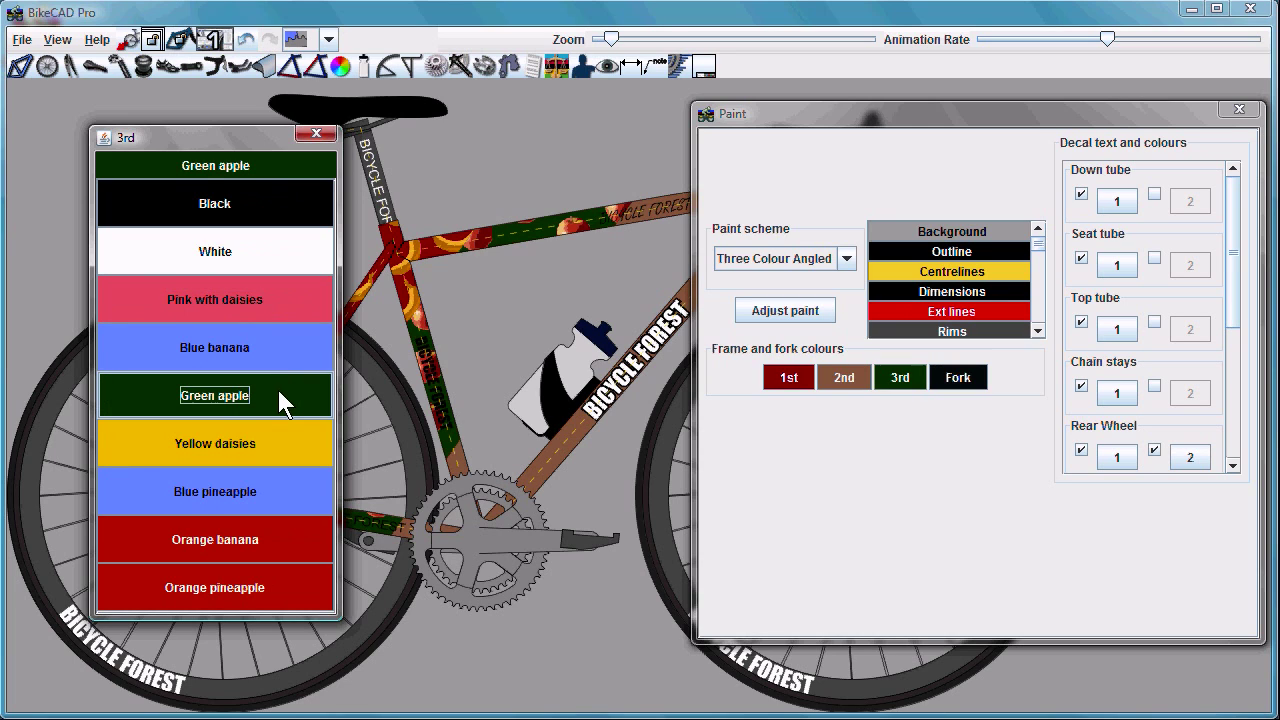
click(264, 437)
click(250, 485)
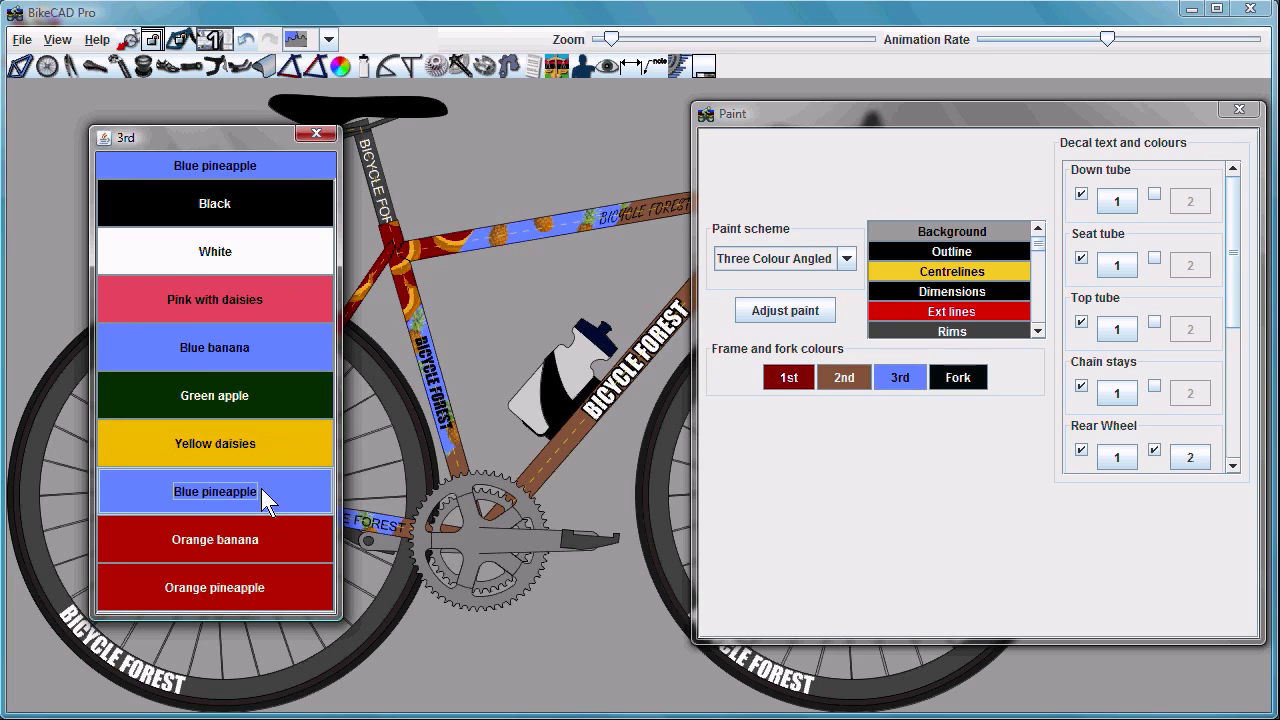
click(260, 530)
click(257, 588)
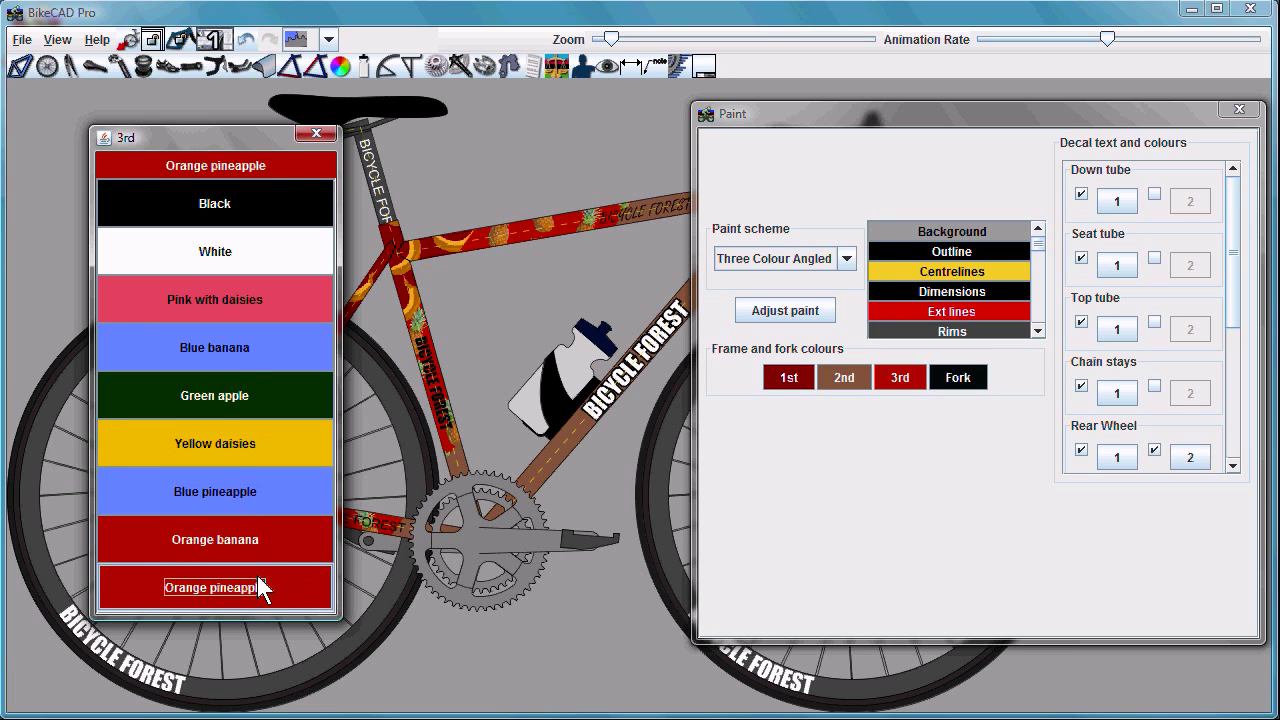
click(237, 203)
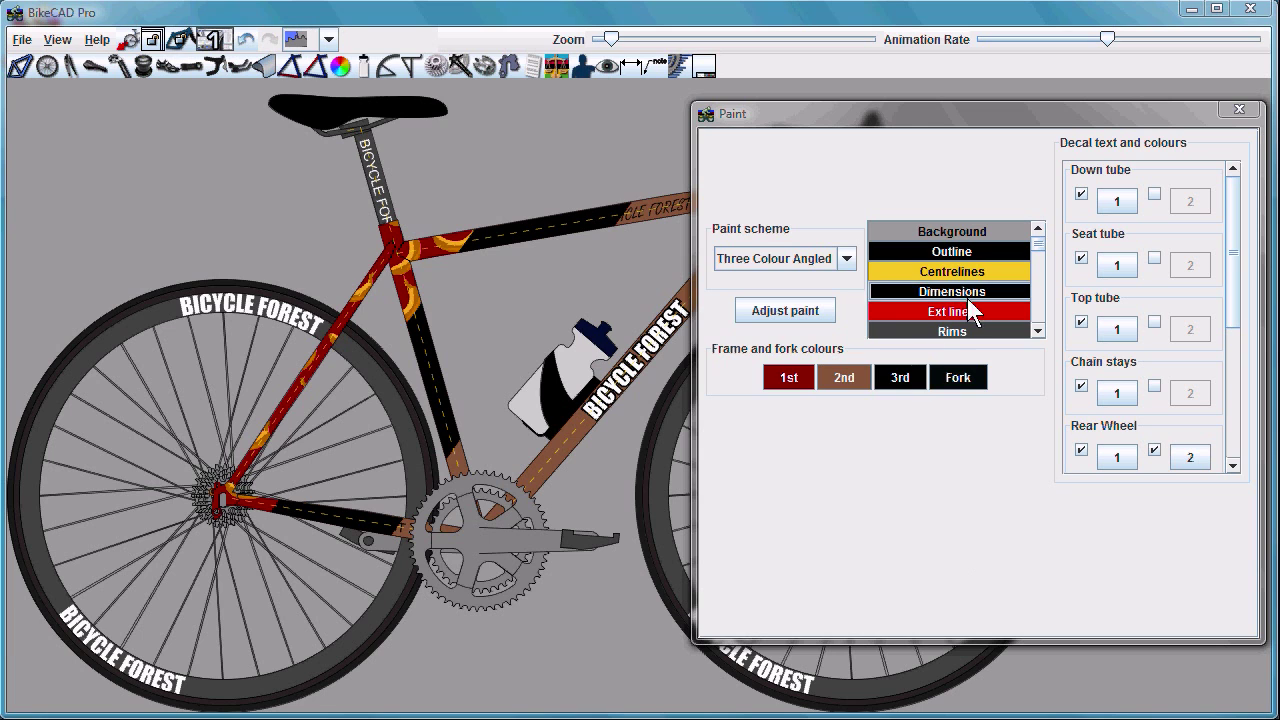
- Try the Red, Blue, White, Green, Yellow and Orange palette colours on the saddle
drag(611, 39, 677, 39)
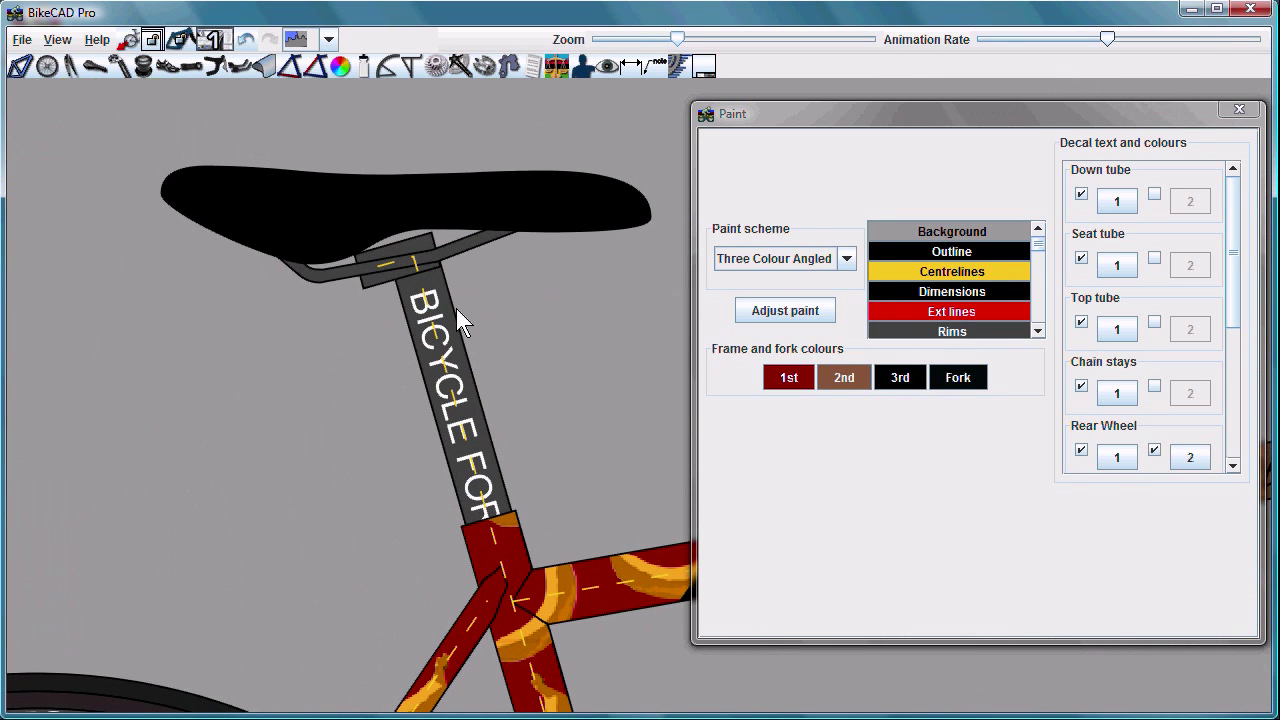
drag(1039, 246, 1040, 259)
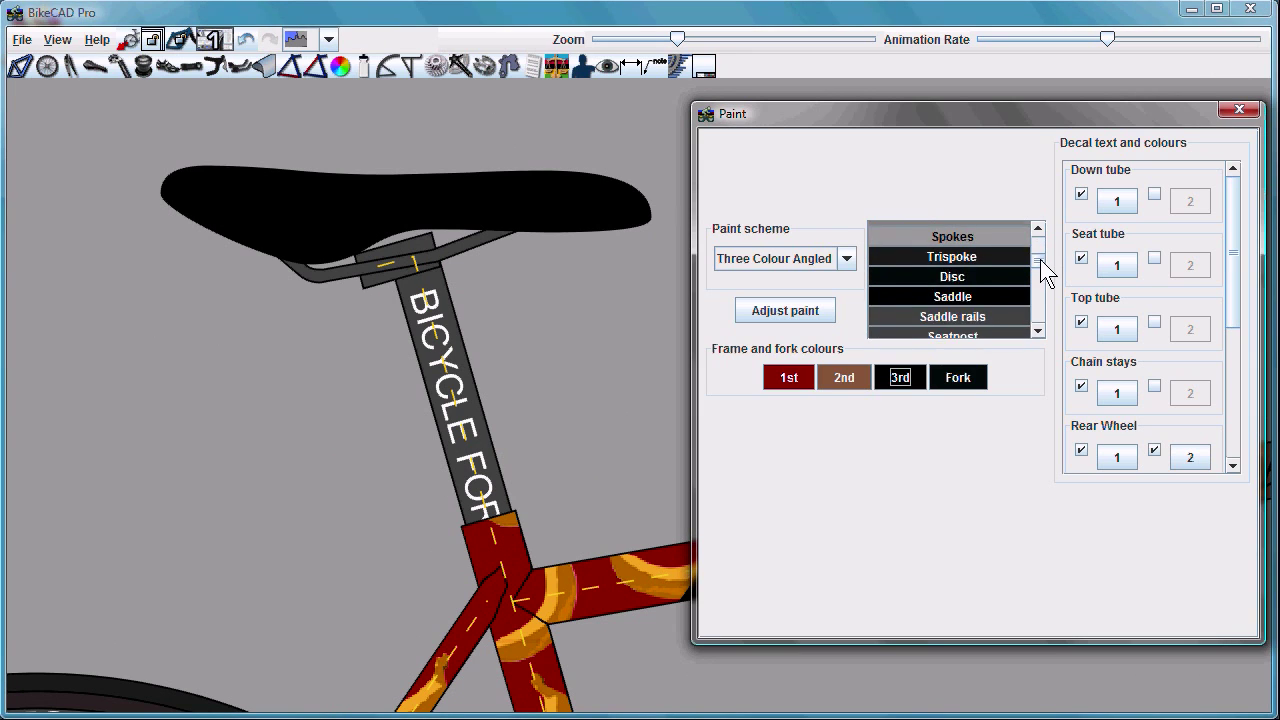
click(981, 262)
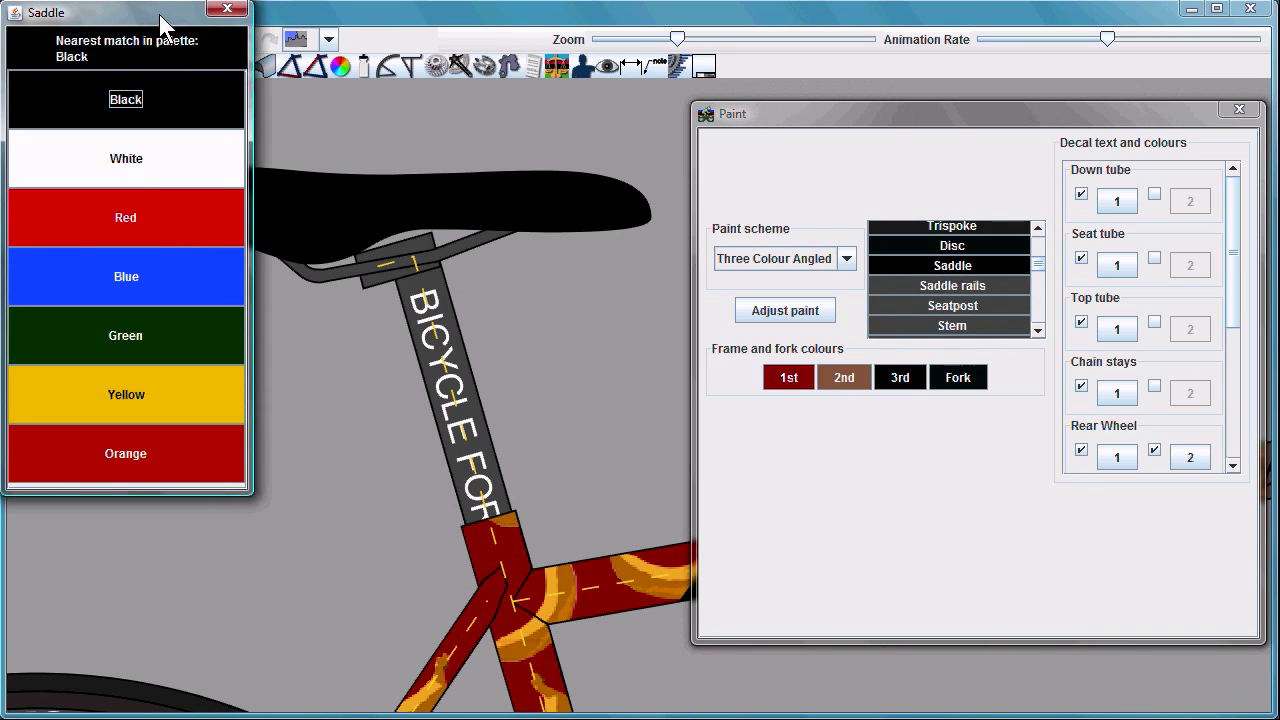
drag(159, 14, 782, 191)
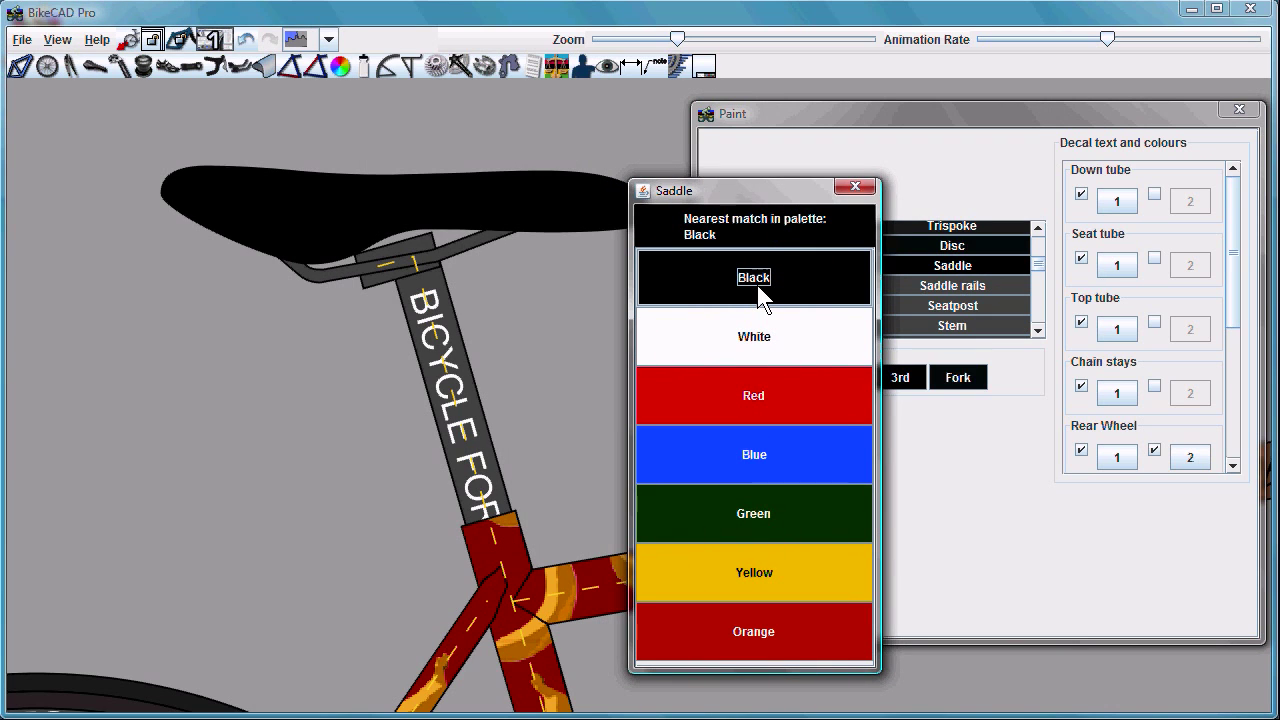
click(770, 392)
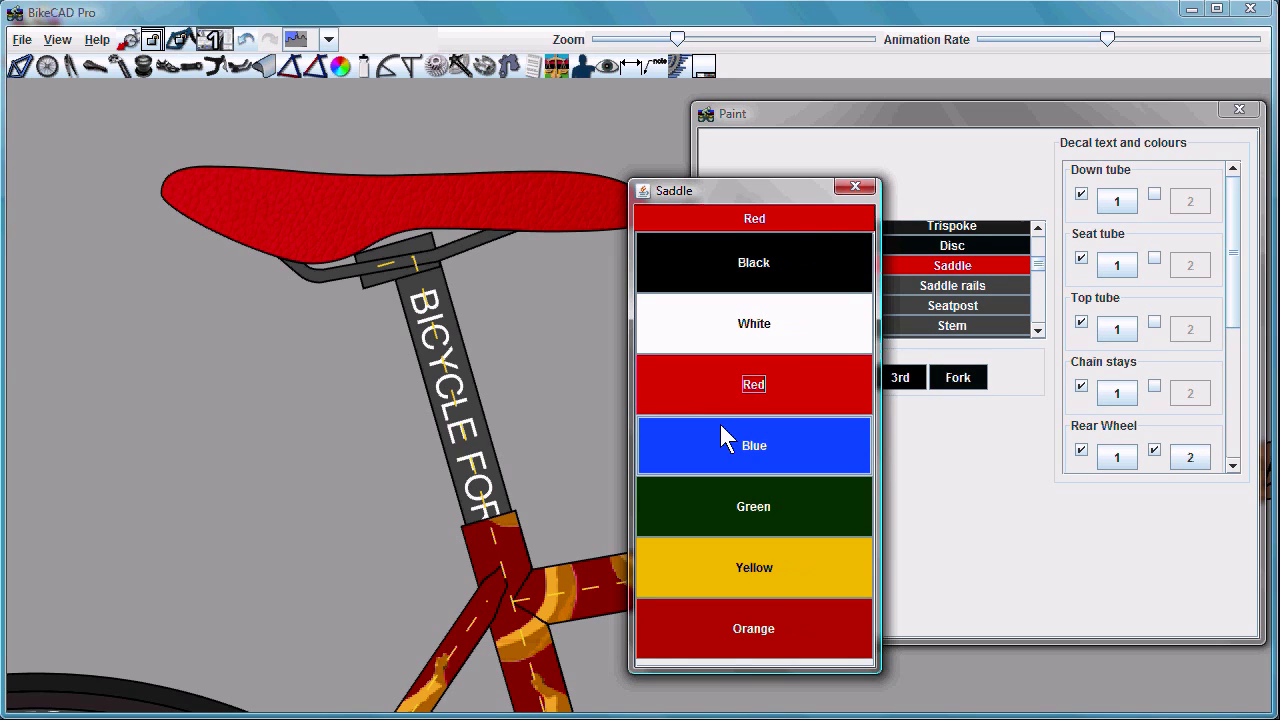
click(732, 456)
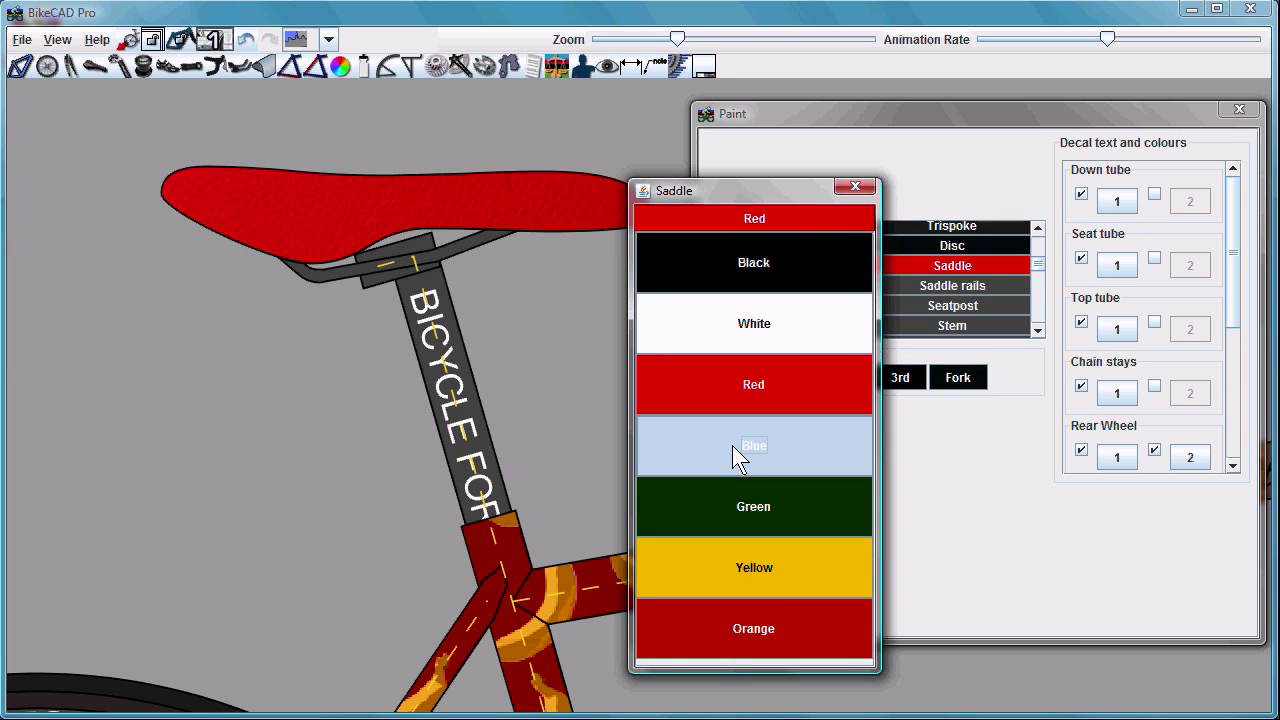
click(767, 320)
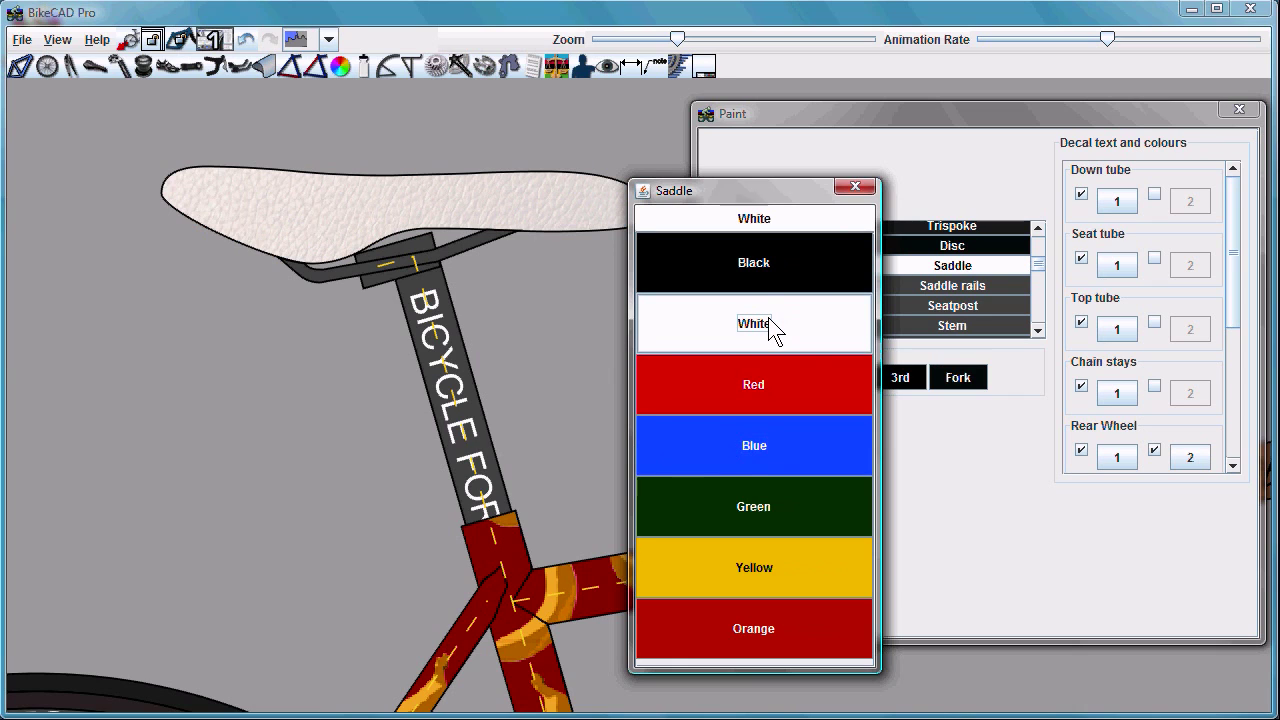
click(752, 510)
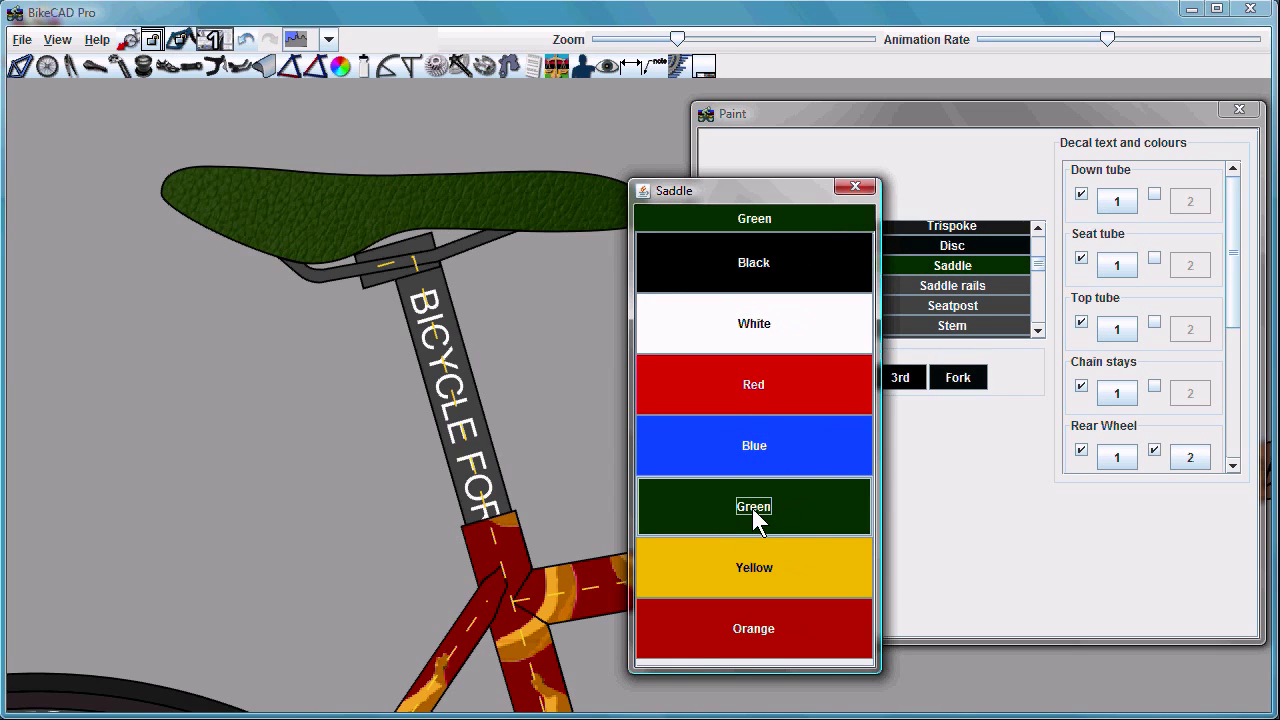
click(758, 584)
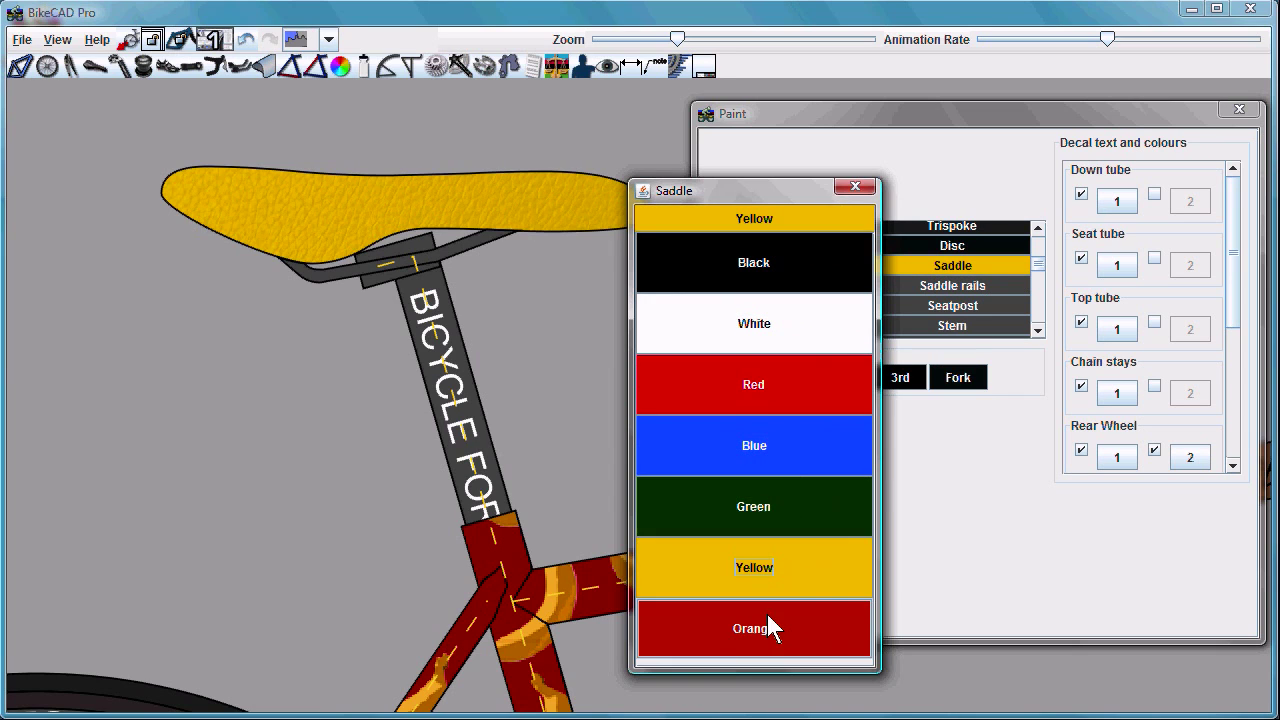
click(769, 632)
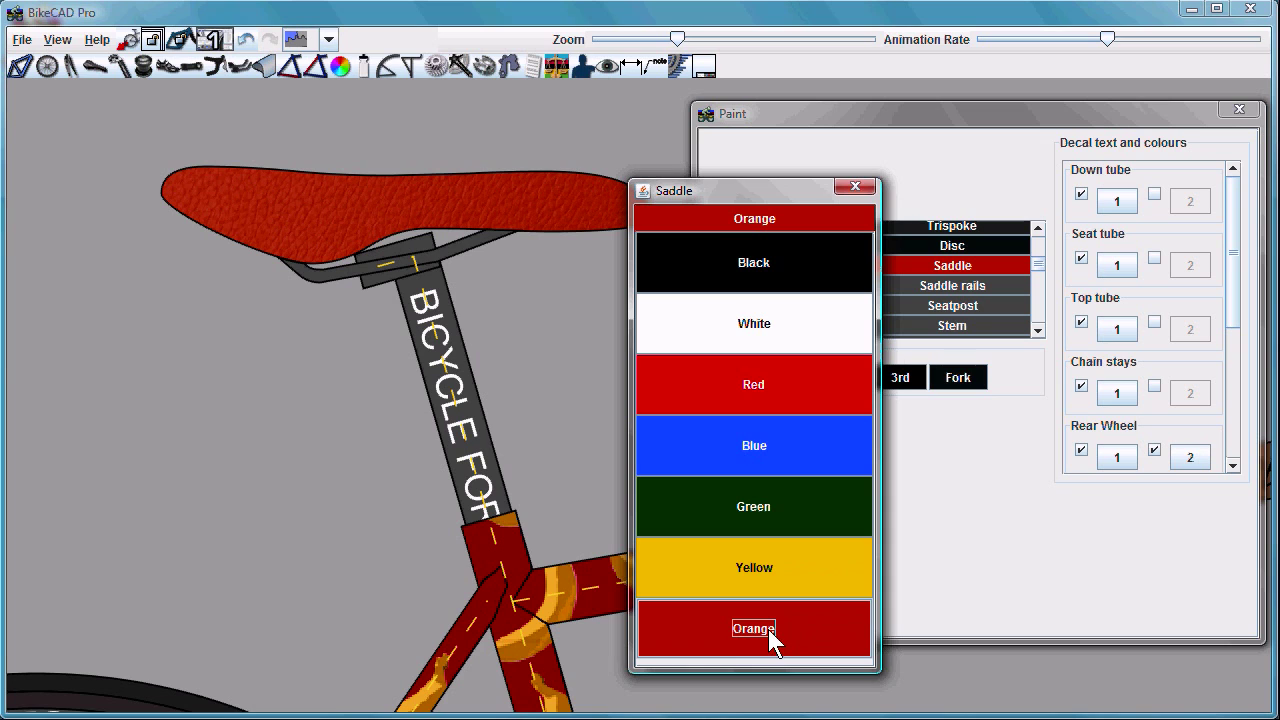
click(750, 505)
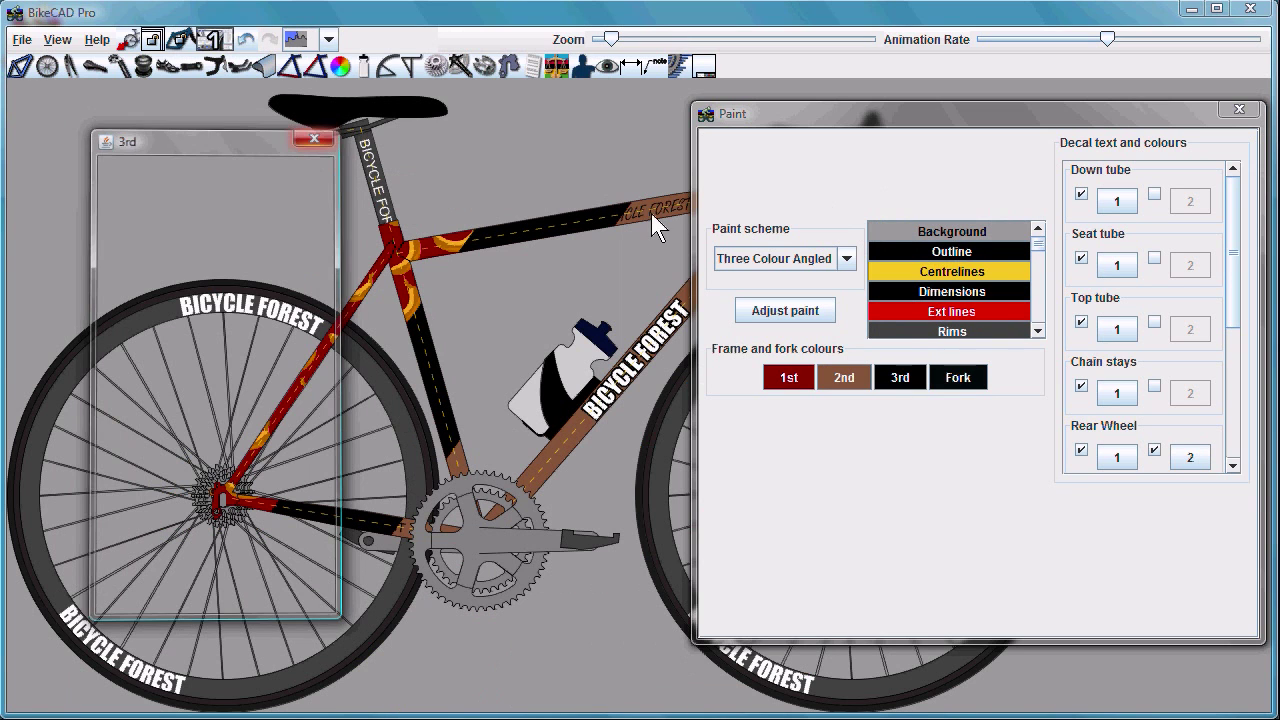
- Close the Paint window and open the Paint section of the startup customization settings
click(987, 268)
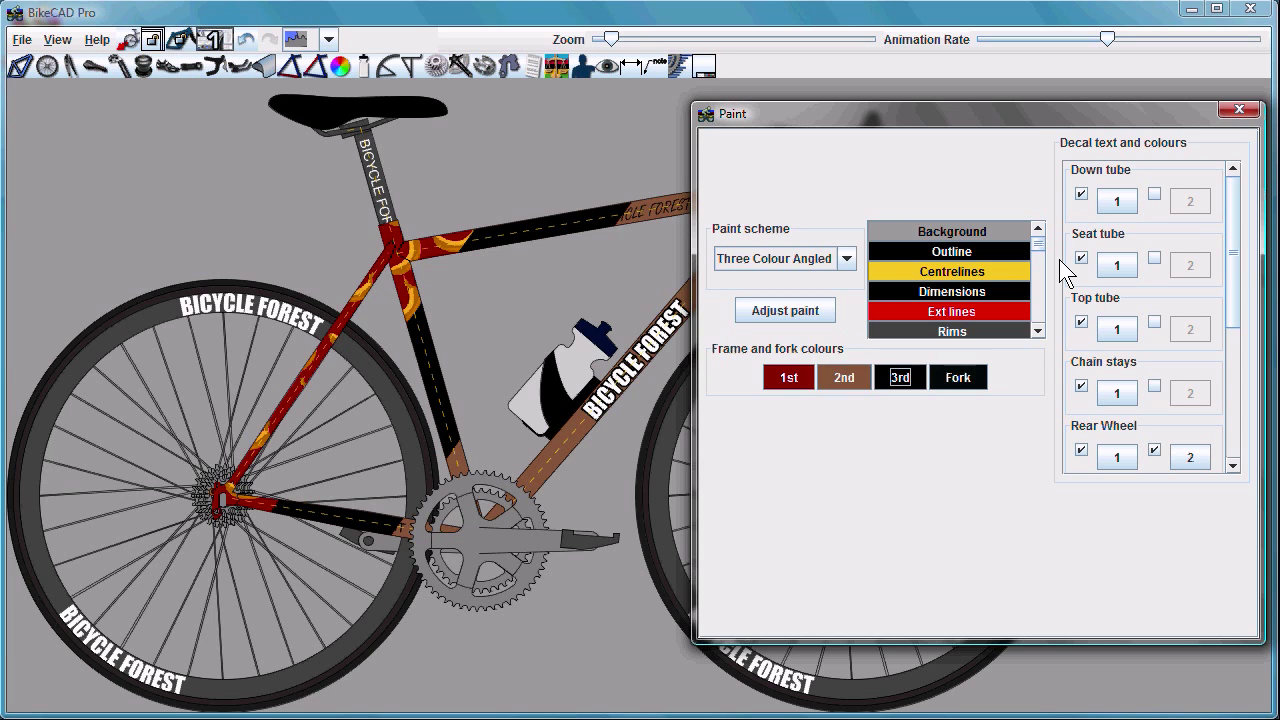
click(1238, 110)
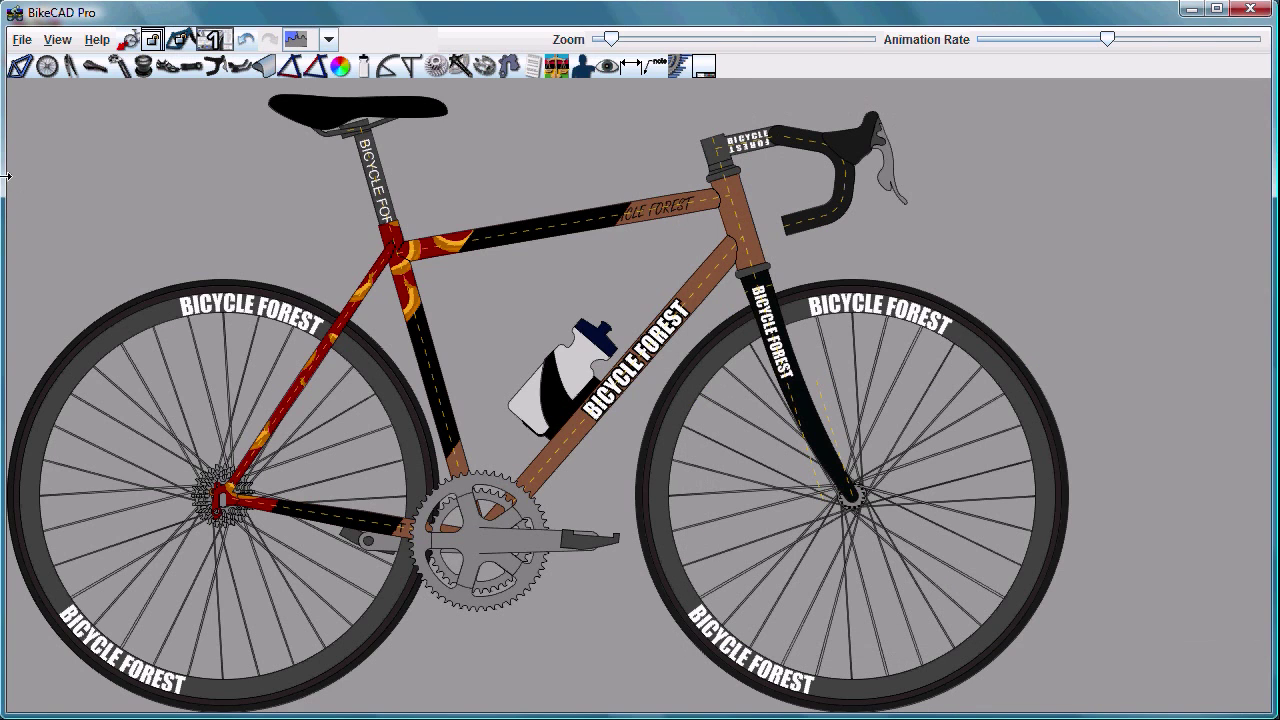
click(57, 42)
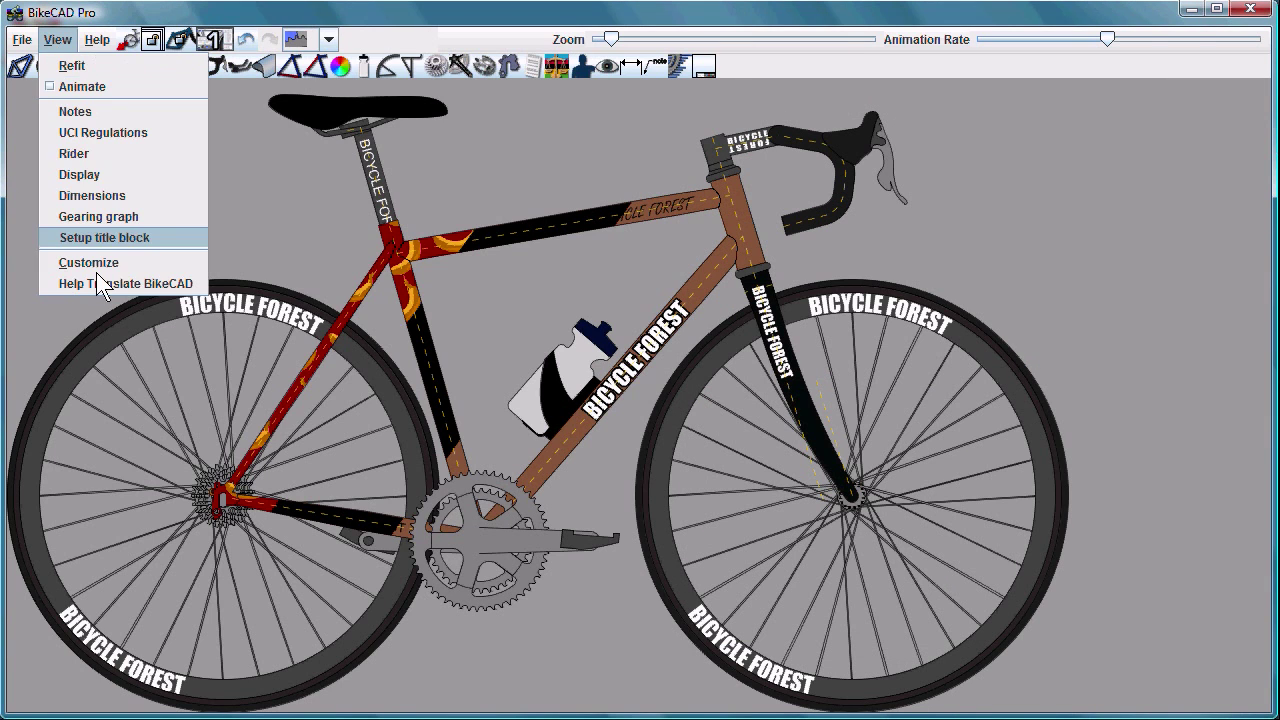
click(122, 266)
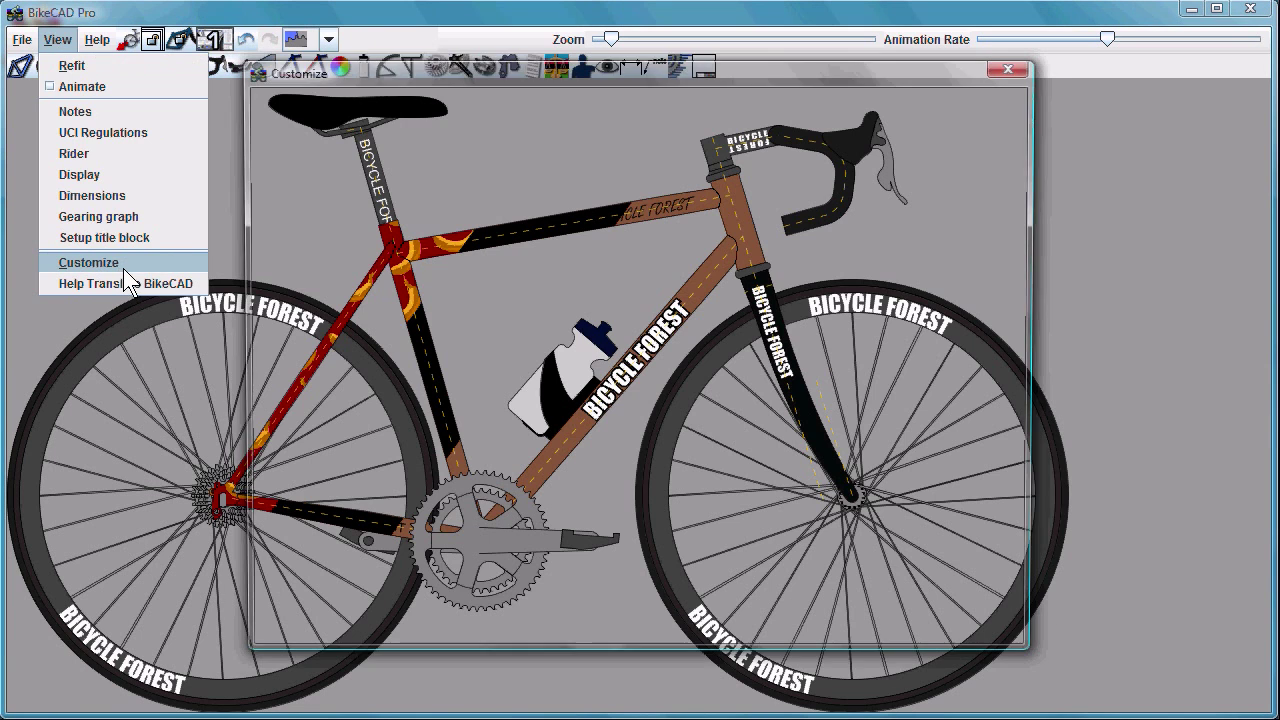
drag(1033, 201, 1159, 314)
click(771, 222)
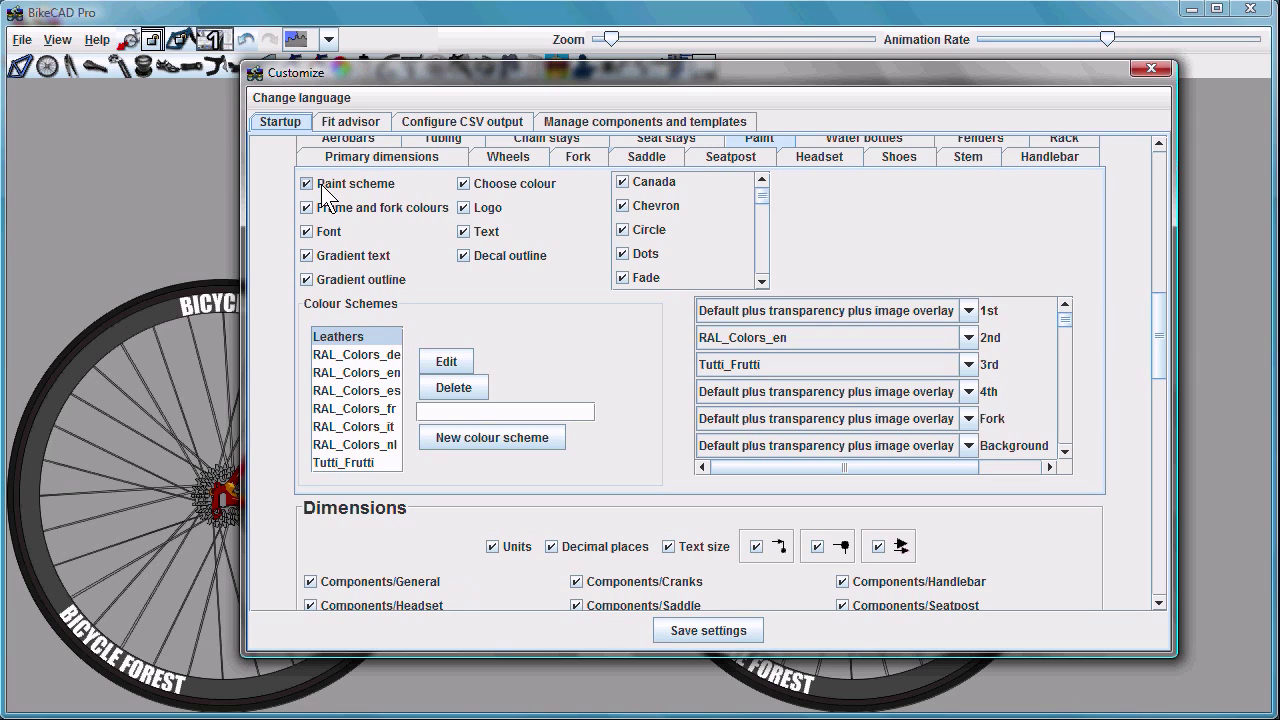
- Try turning off the Paint scheme option in the Paint customization settings and restore it
click(321, 184)
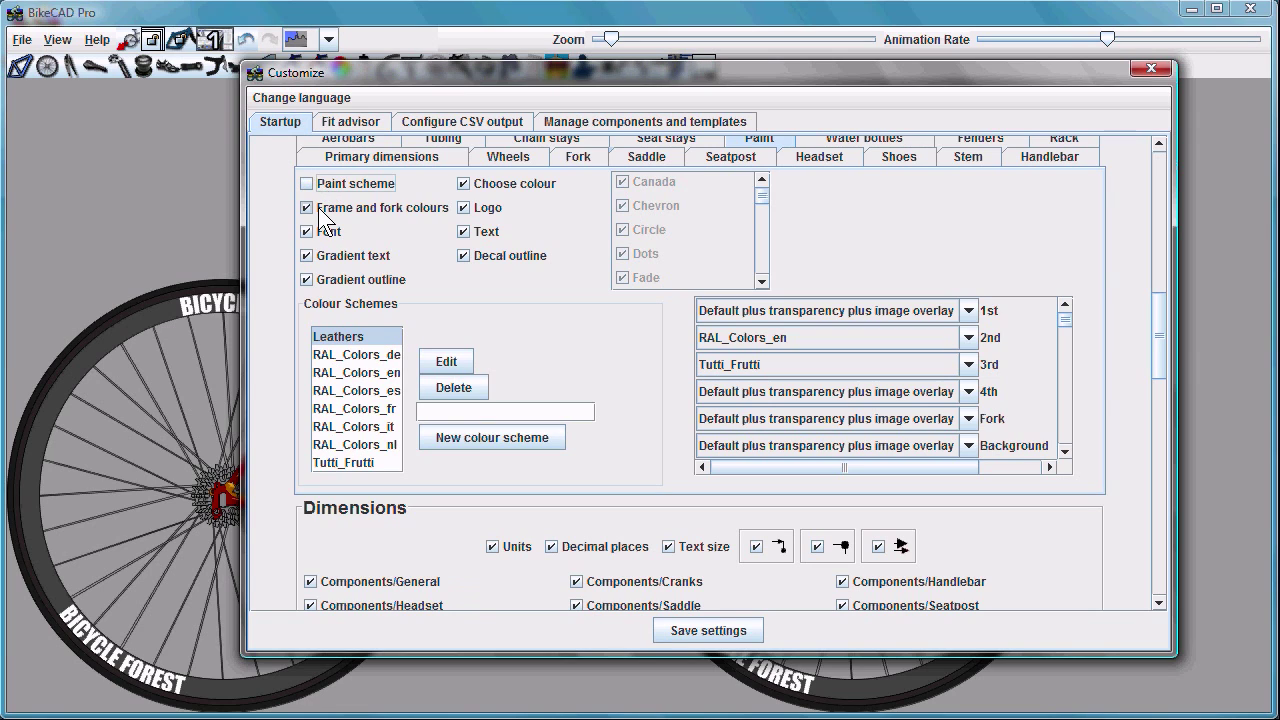
click(319, 212)
click(318, 186)
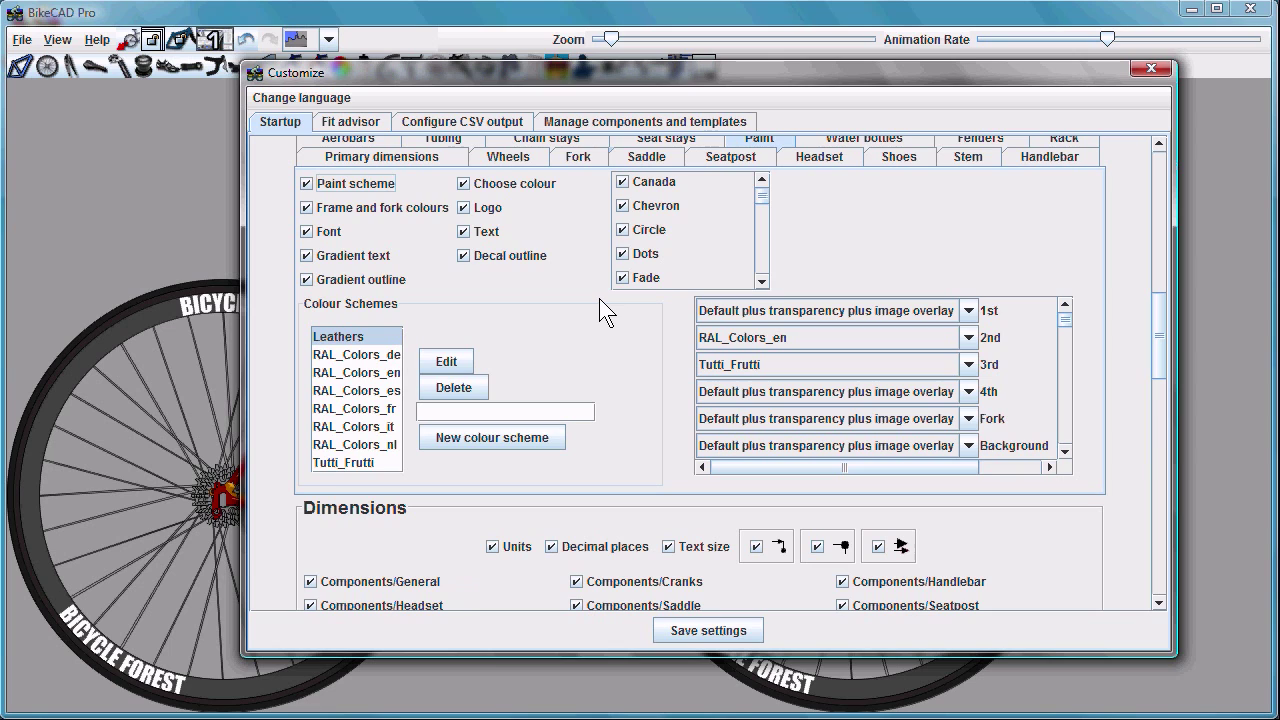
- Review the palette choices for the 1st and 2nd frame colours and the list of existing colour schemes
drag(1065, 318, 1007, 340)
click(968, 311)
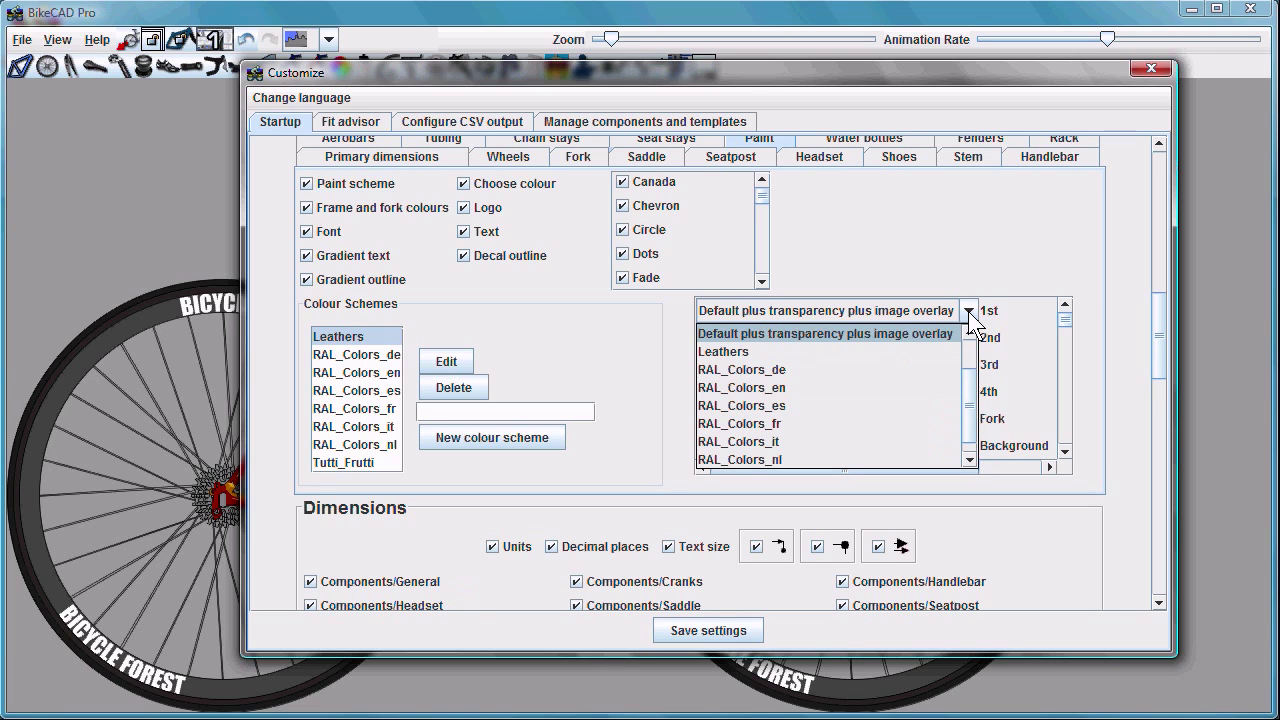
drag(972, 380, 980, 349)
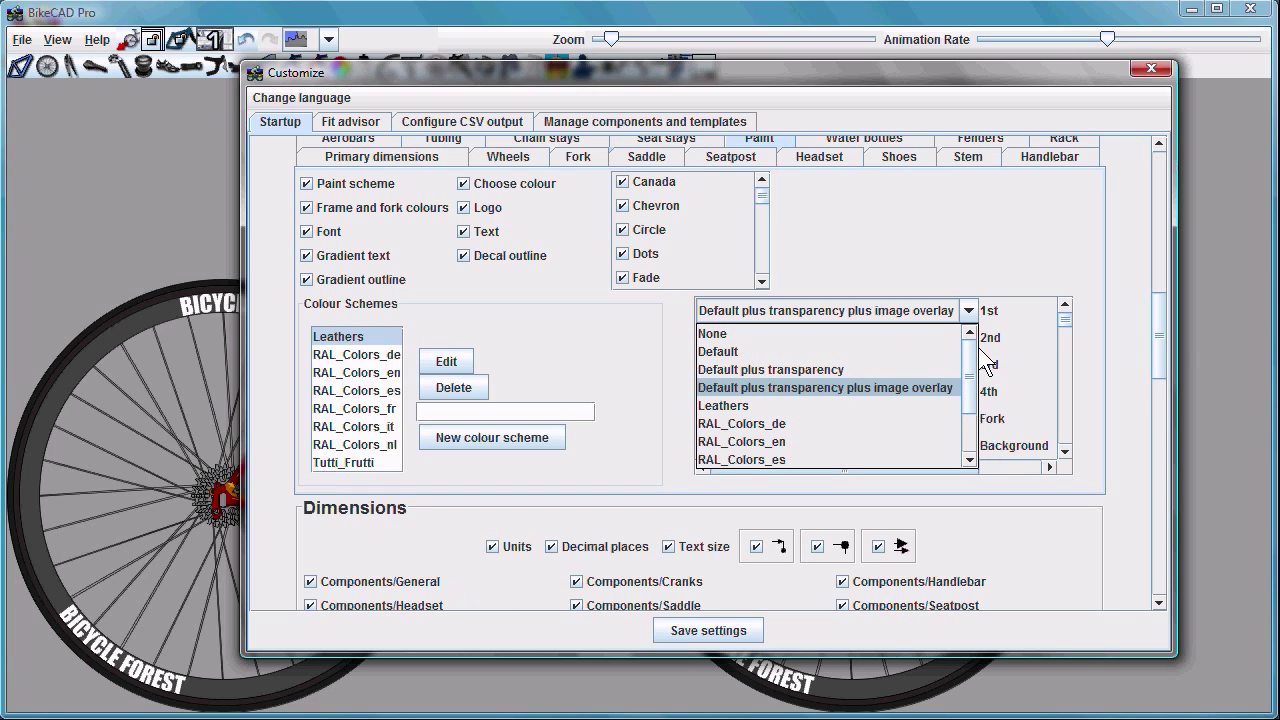
click(976, 338)
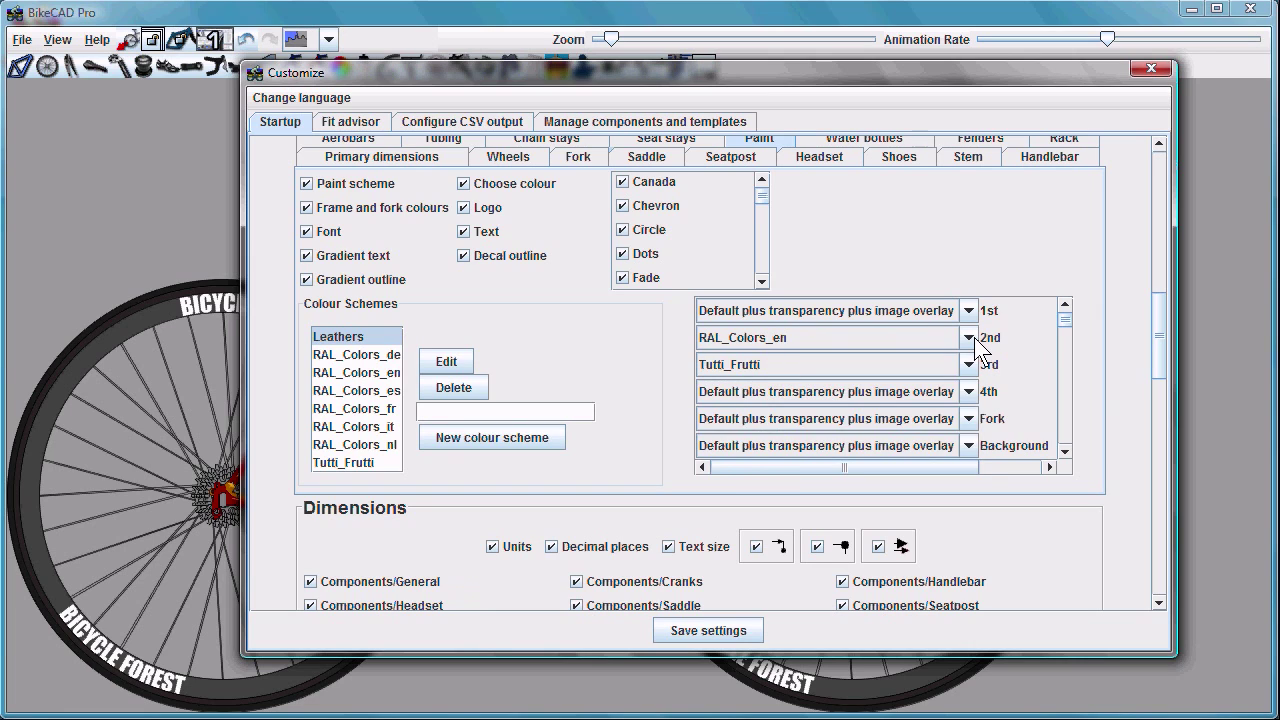
click(969, 338)
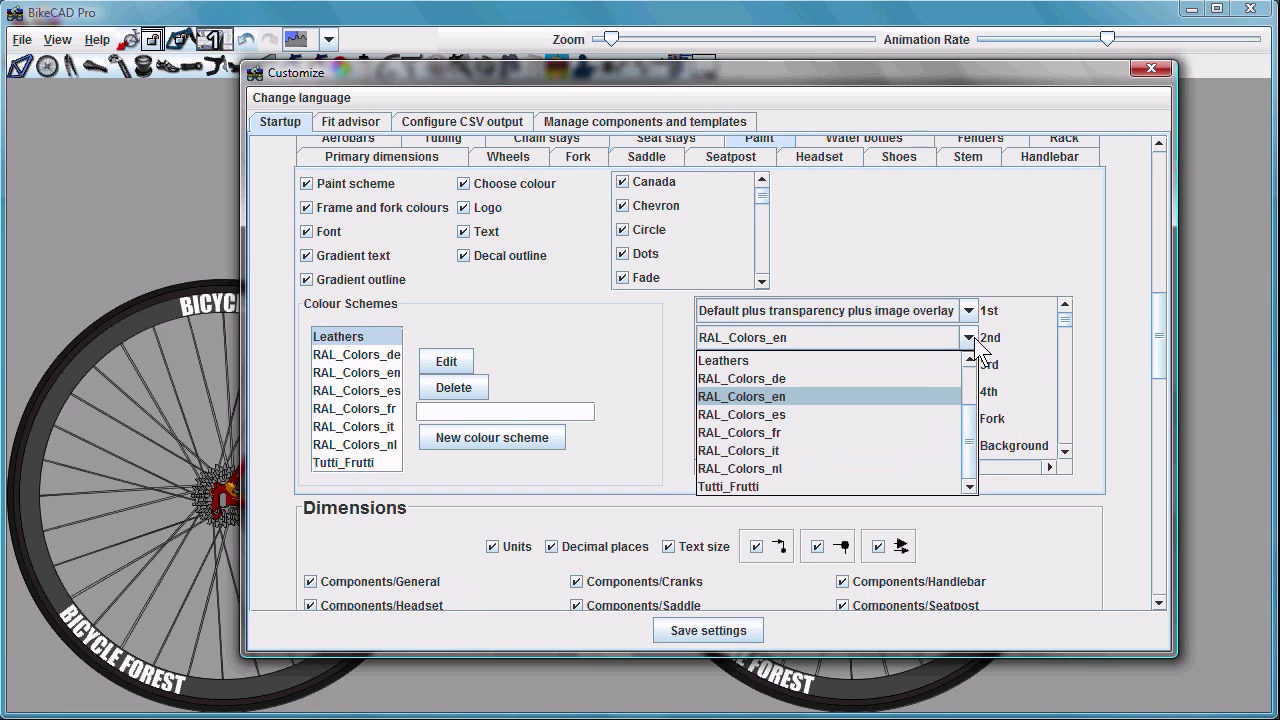
click(777, 396)
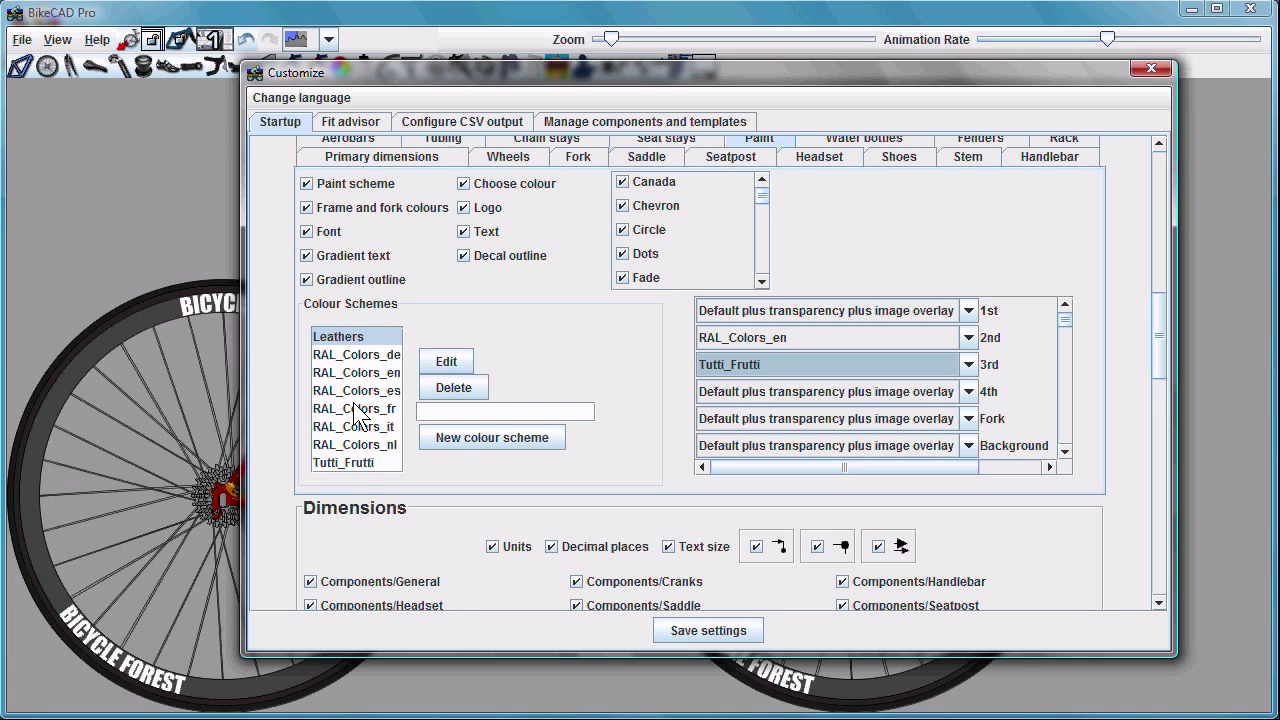
click(345, 462)
click(353, 372)
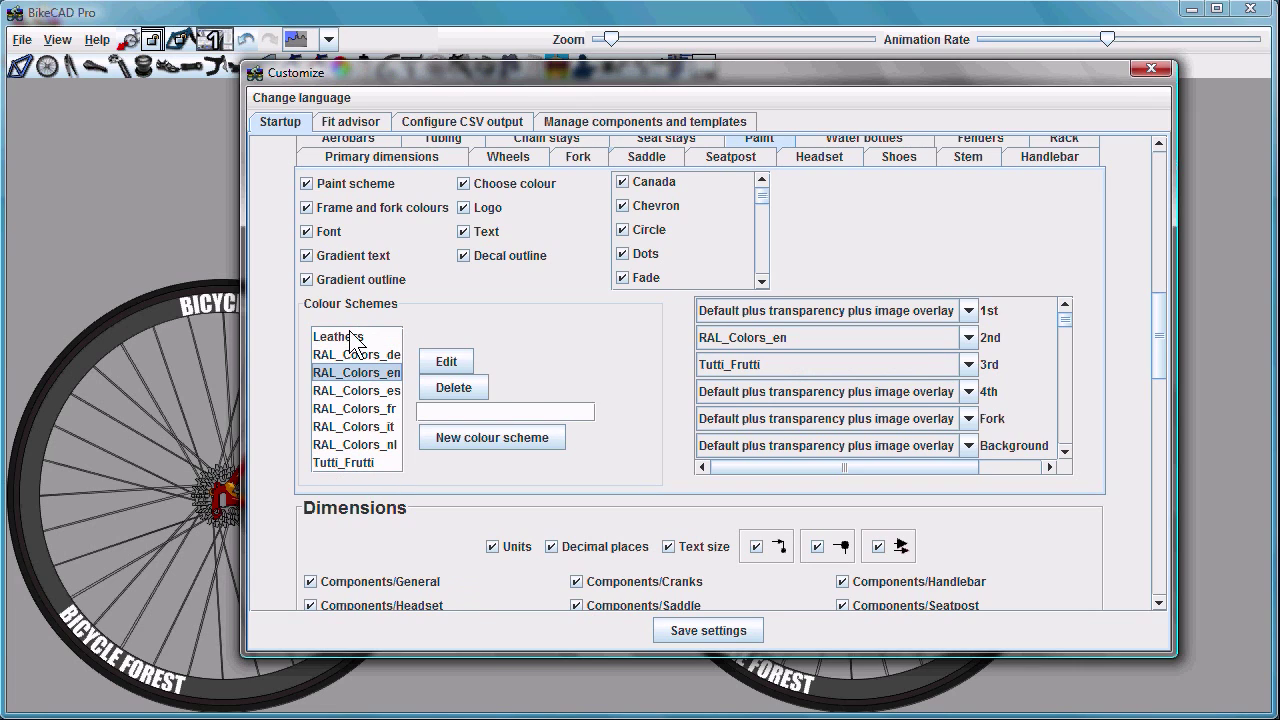
click(351, 337)
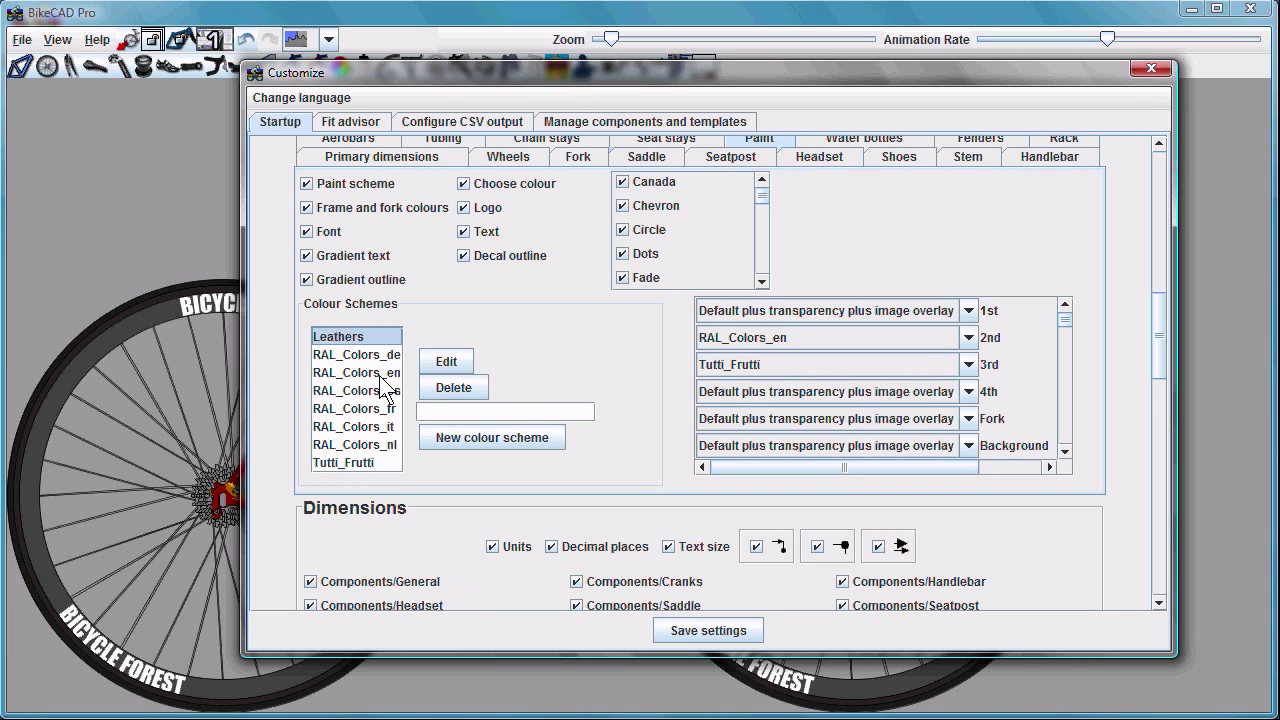
- Create a new colour scheme named My_SAMPLE_COLOR_SCHEME and widen its editing window
click(497, 437)
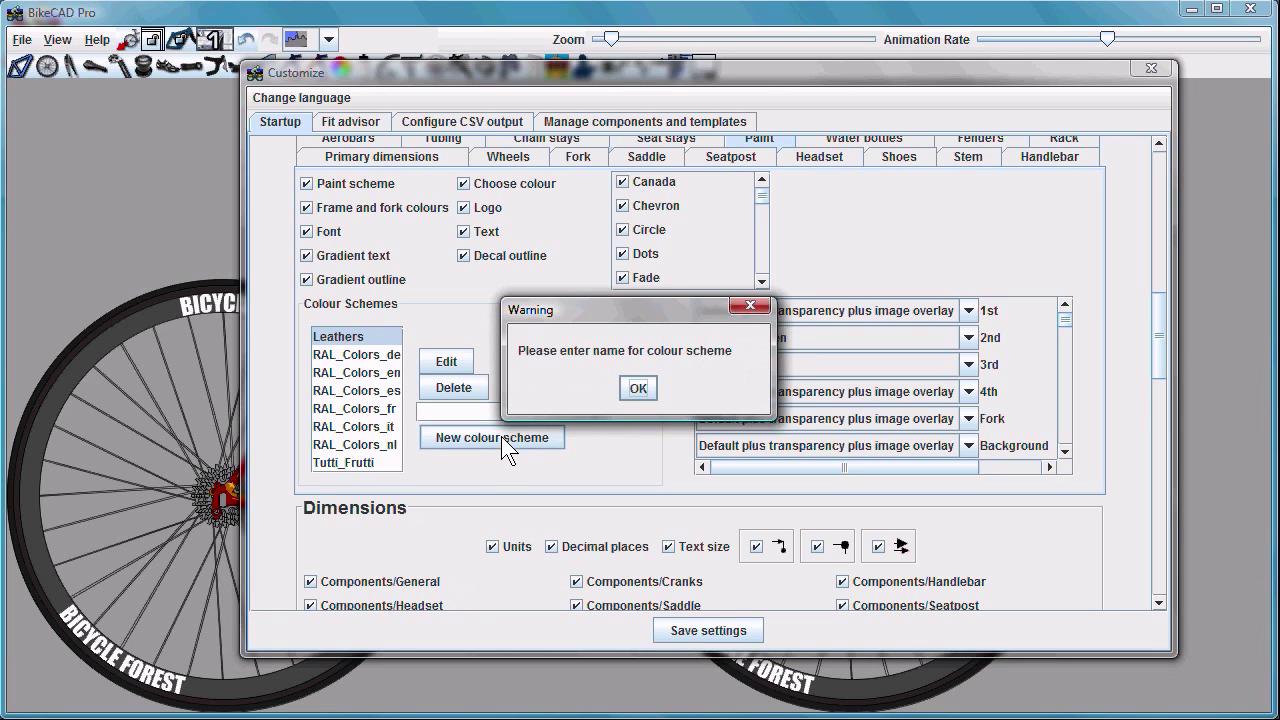
click(637, 388)
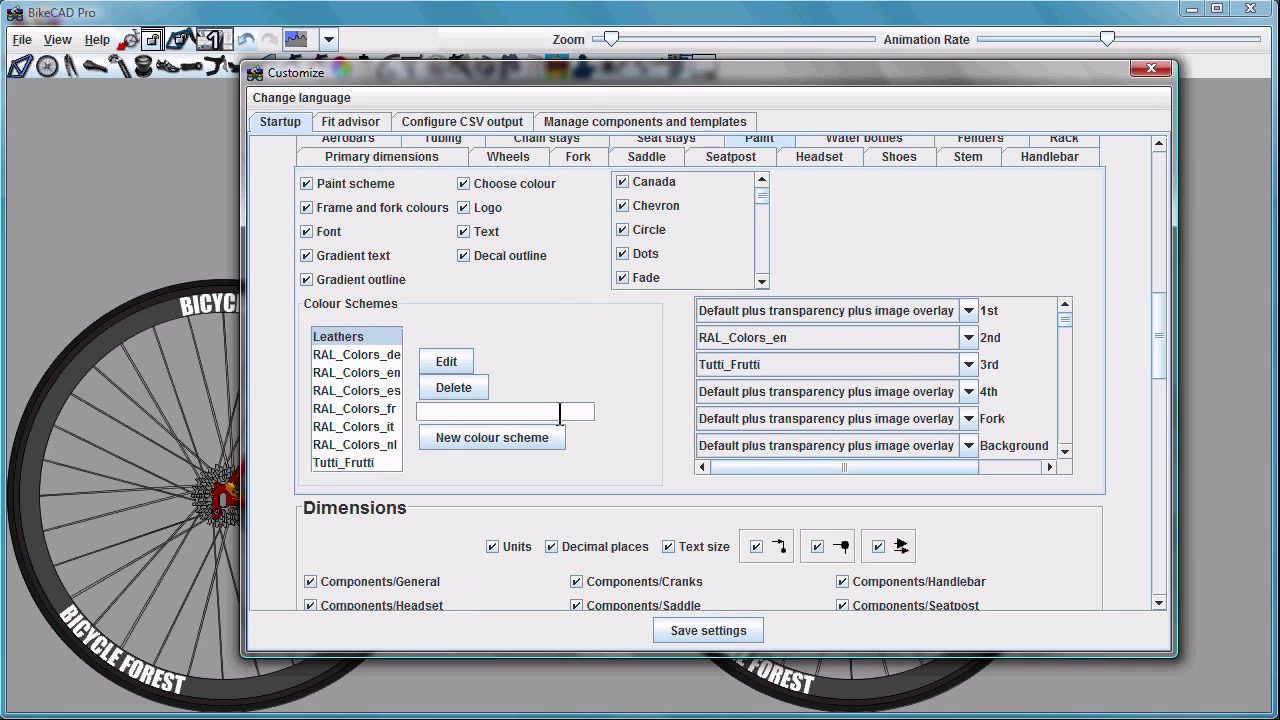
text(My_SAMPLE_COLOR_SCHEME)
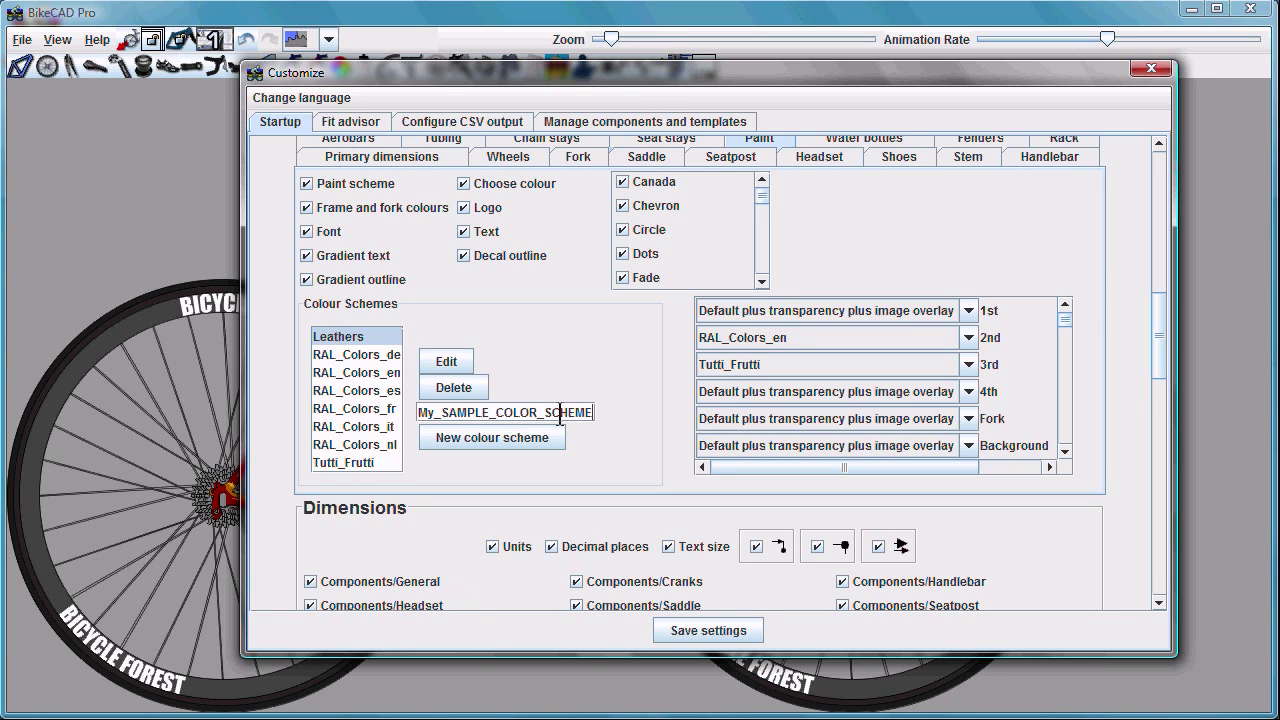
key(Return)
drag(394, 20, 498, 195)
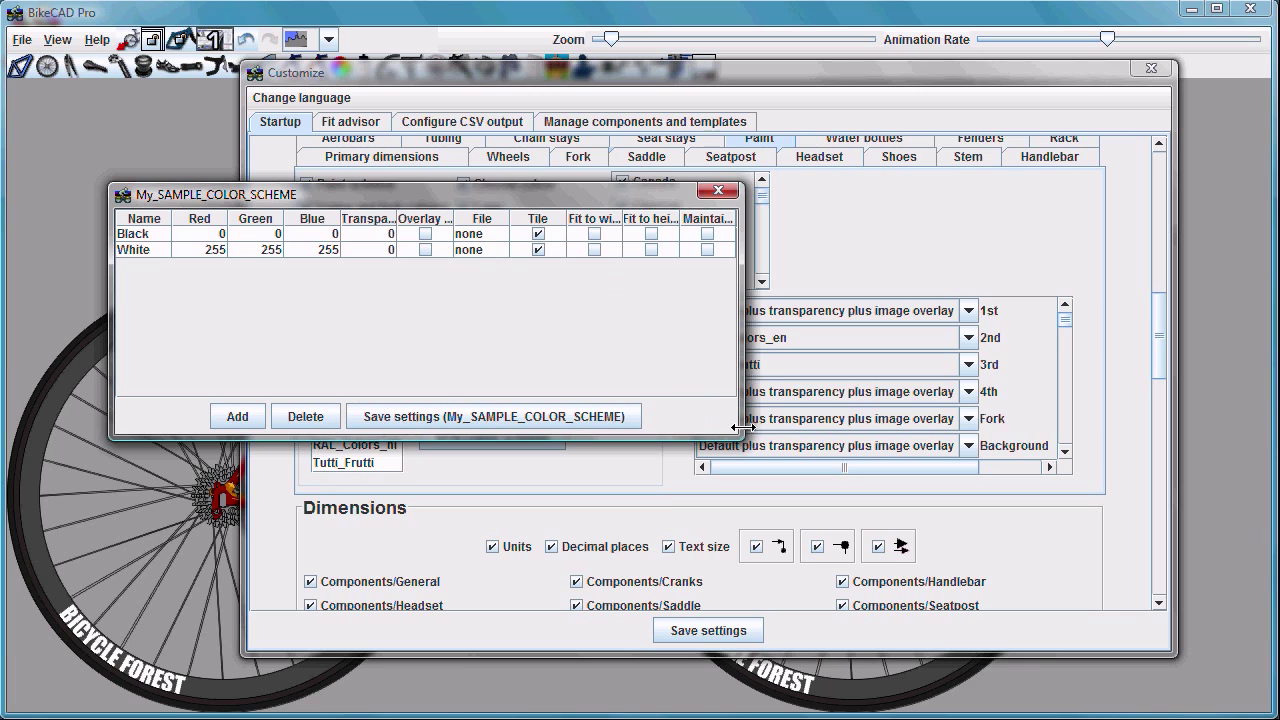
drag(740, 435, 1053, 436)
- Add a new colour entry below White in the scheme and name it Red
click(394, 416)
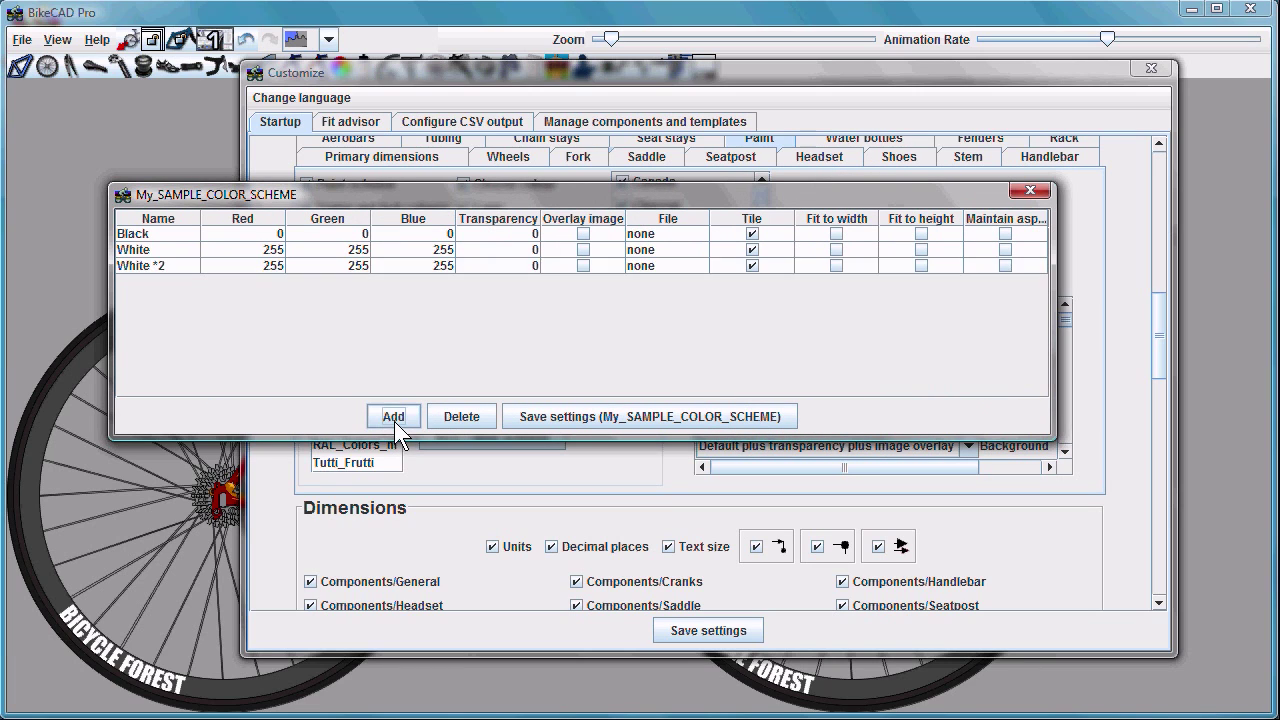
double_click(177, 264)
key(BackSpace)
key(BackSpace)
key(BackSpace)
key(BackSpace)
key(BackSpace)
key(BackSpace)
key(BackSpace)
key(BackSpace)
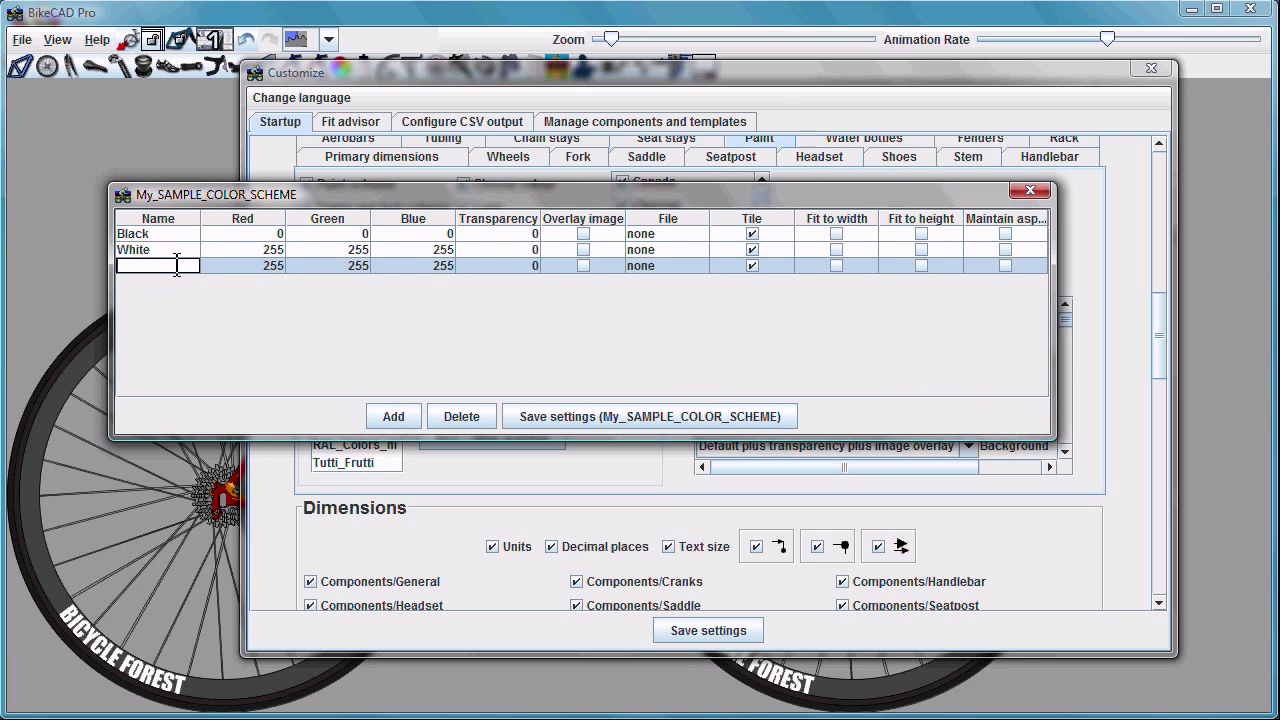
text(RED)
click(257, 262)
- Set both the Green and Blue values of the Red entry to 0
double_click(300, 265)
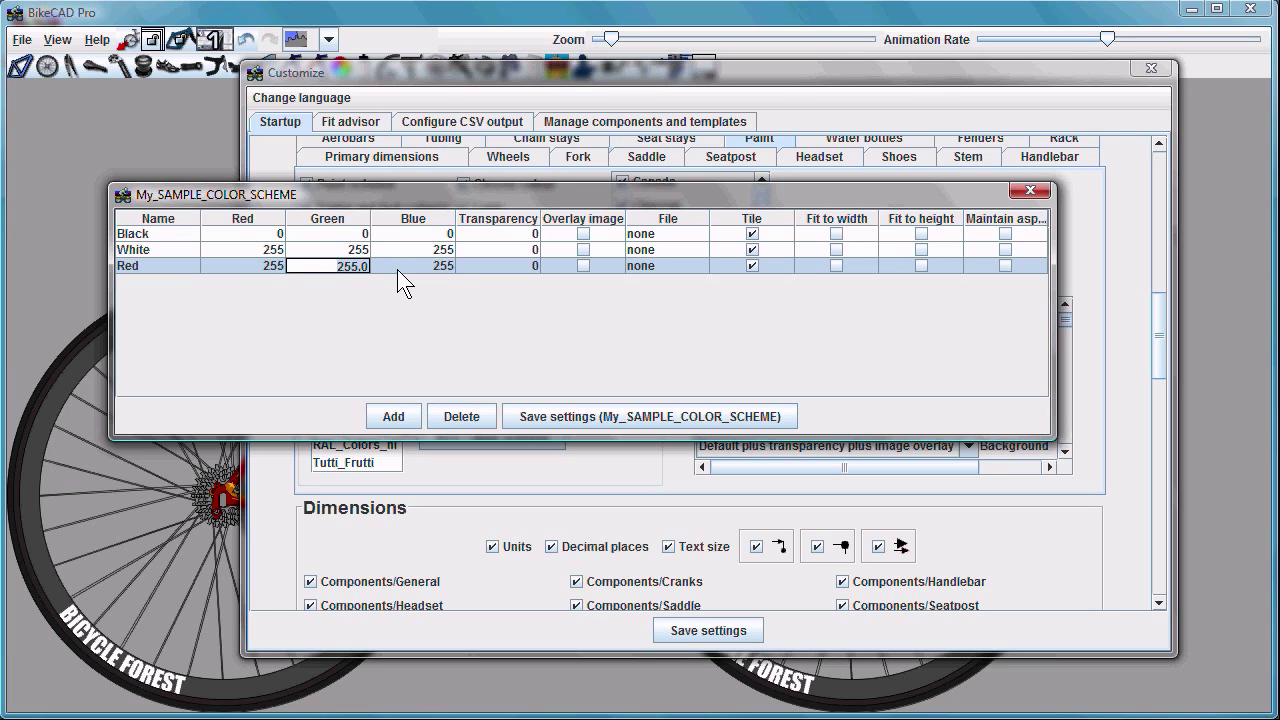
key(BackSpace)
key(BackSpace)
key(BackSpace)
key(BackSpace)
key(BackSpace)
text(0)
double_click(433, 266)
key(BackSpace)
key(BackSpace)
key(BackSpace)
key(BackSpace)
key(BackSpace)
text(0)
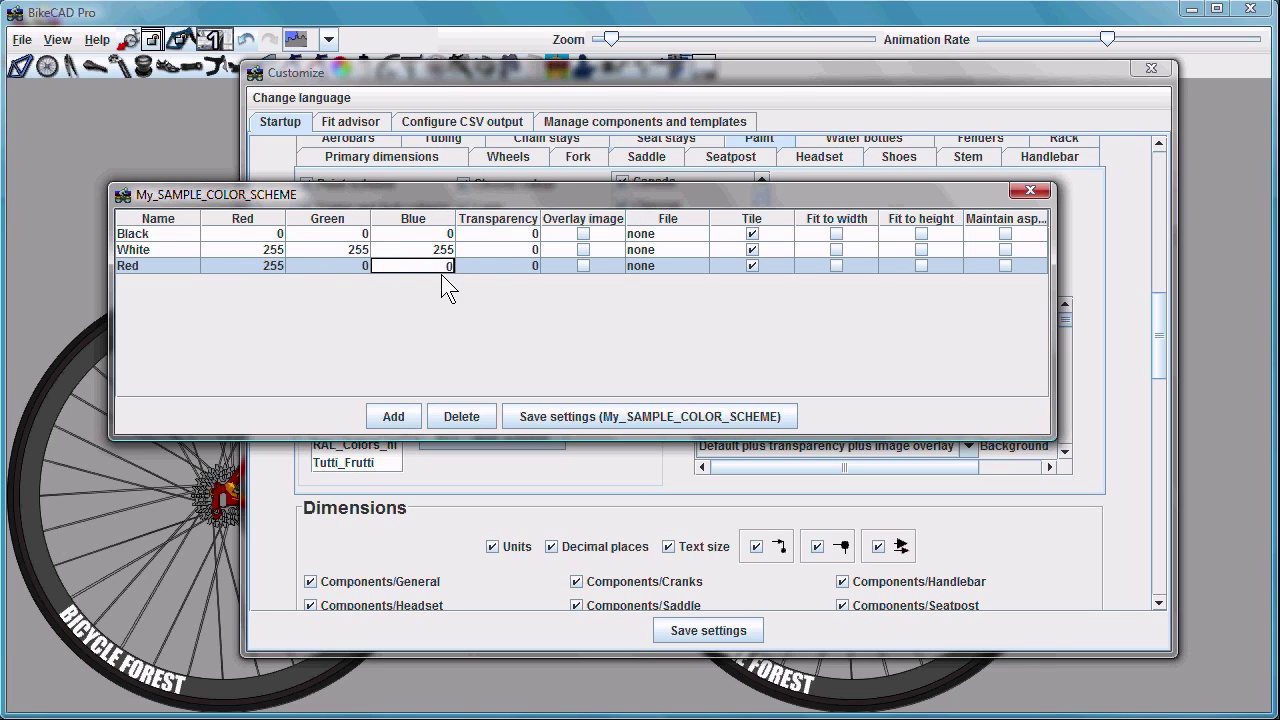
click(502, 265)
- Enable apples.png as a tiled overlay image for the Red entry and save the My_SAMPLE_COLOR_SCHEME settings
click(583, 265)
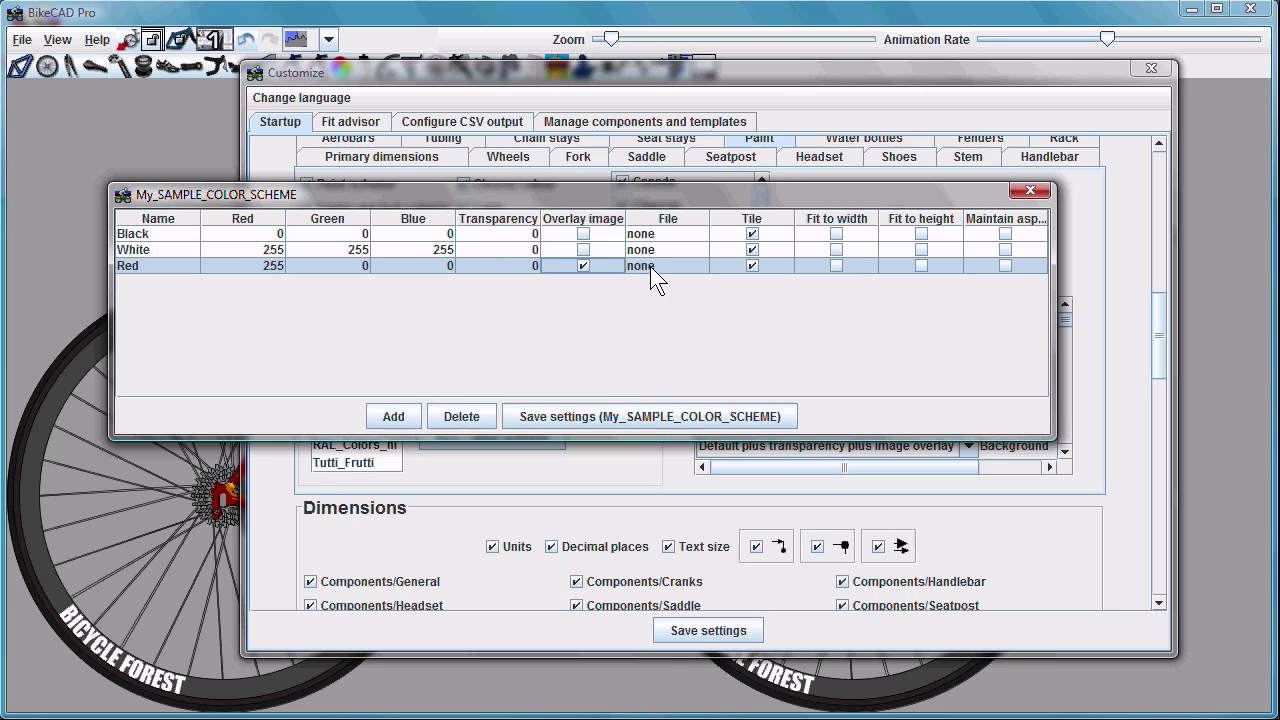
click(650, 266)
drag(699, 298, 710, 370)
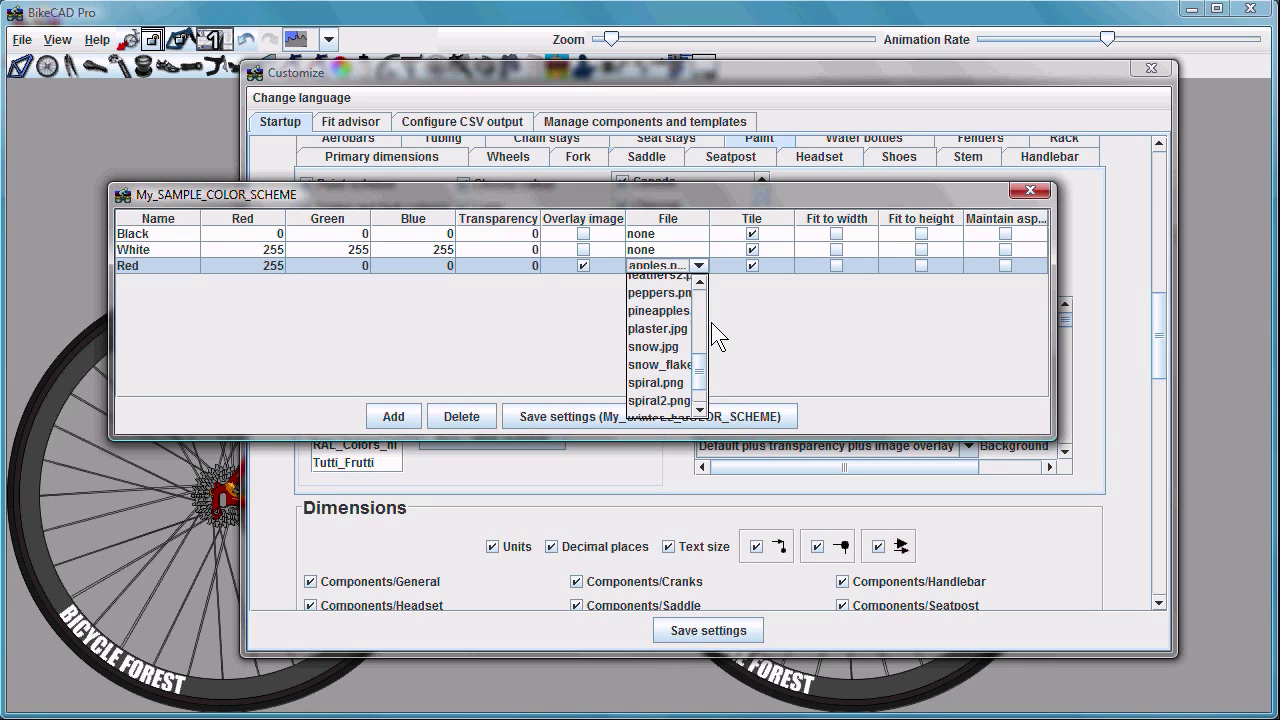
click(749, 263)
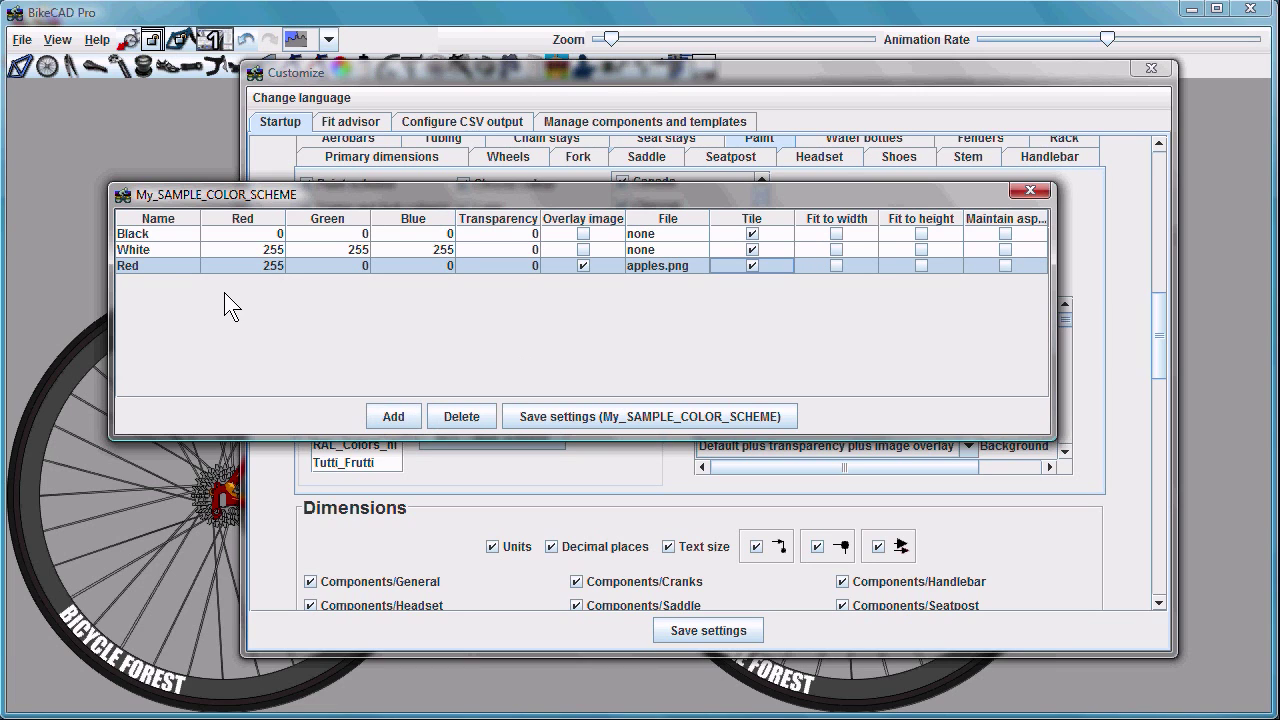
click(599, 413)
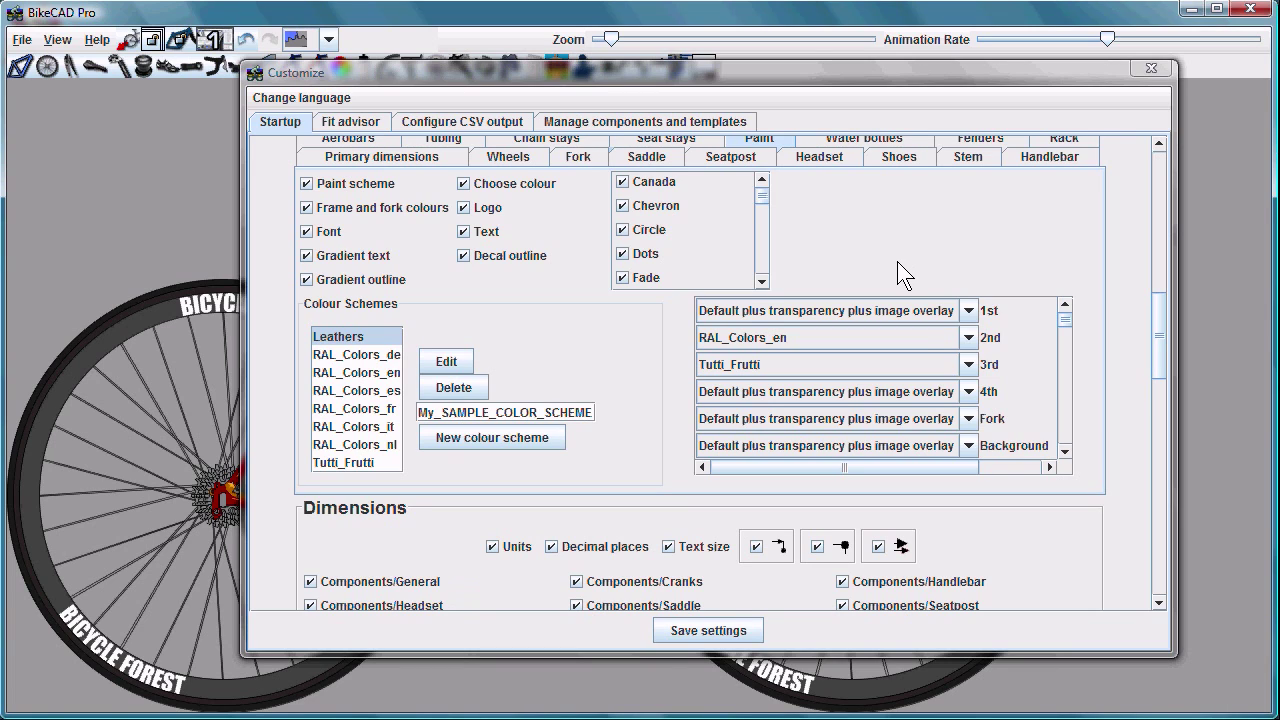
- Open the colour scheme choices for the 3rd frame colour
click(948, 364)
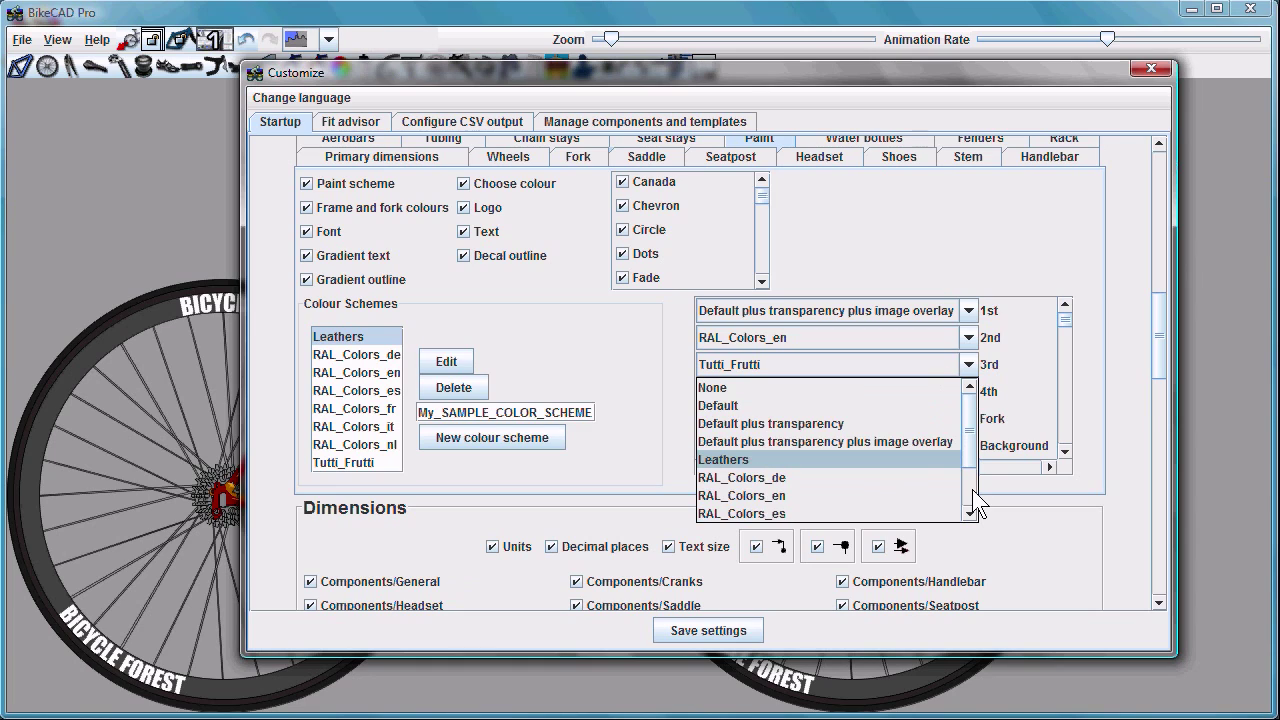